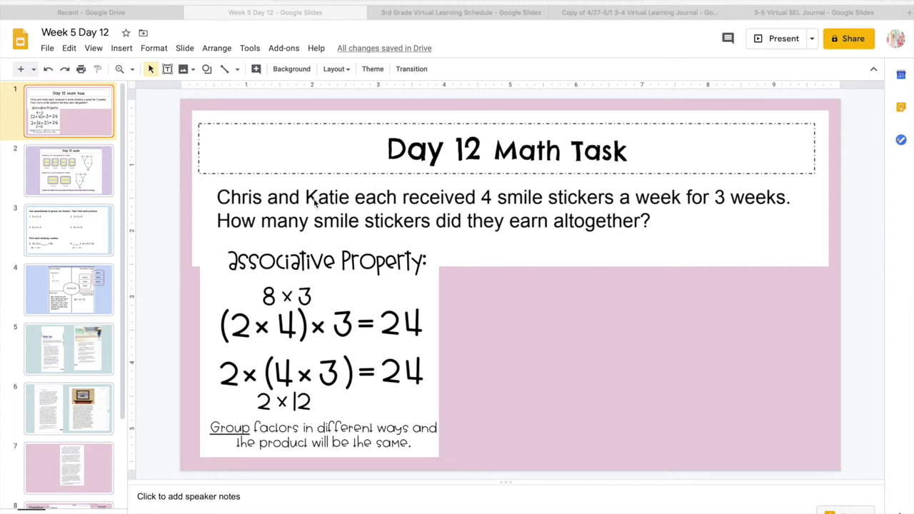
Step: Type 4 x 3 x 2 = in the empty box beside the sticker example
{"action": "left_click", "coordinate": [520, 259]}
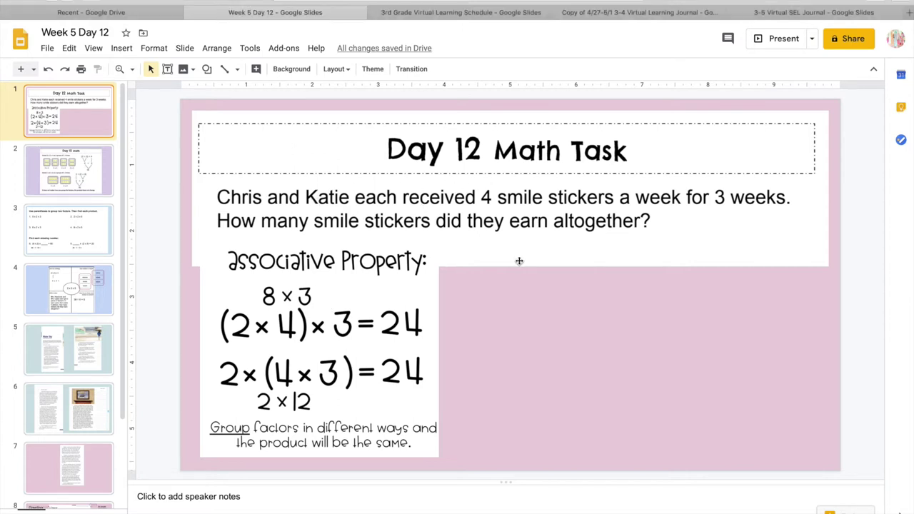
{"action": "type", "text": "4 "}
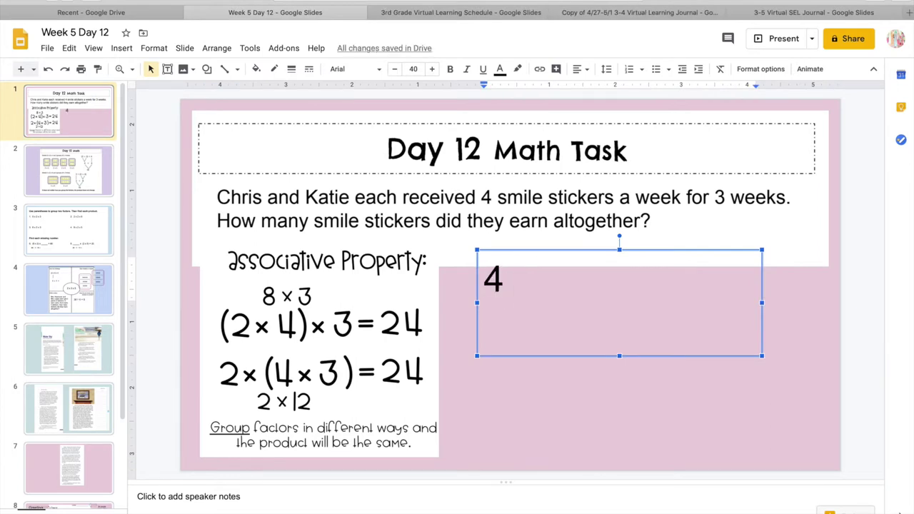
{"action": "type", "text": "x "}
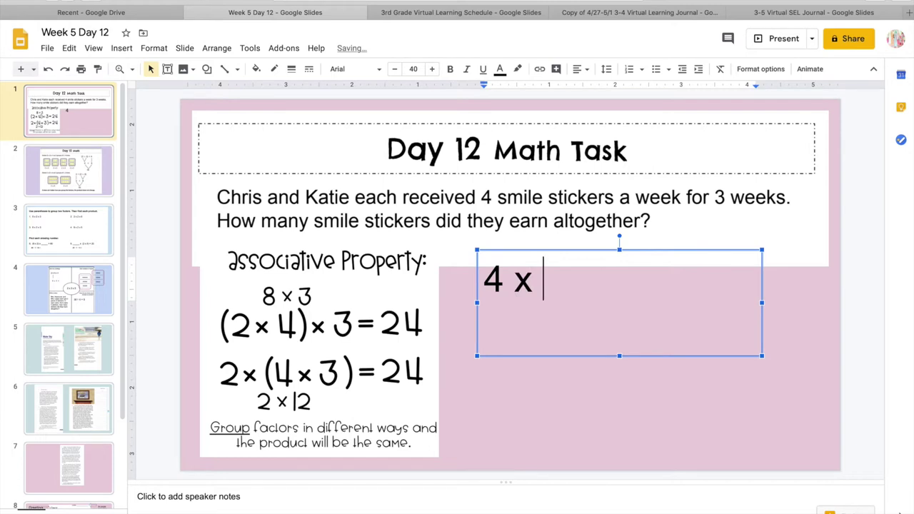
{"action": "type", "text": "3 x"}
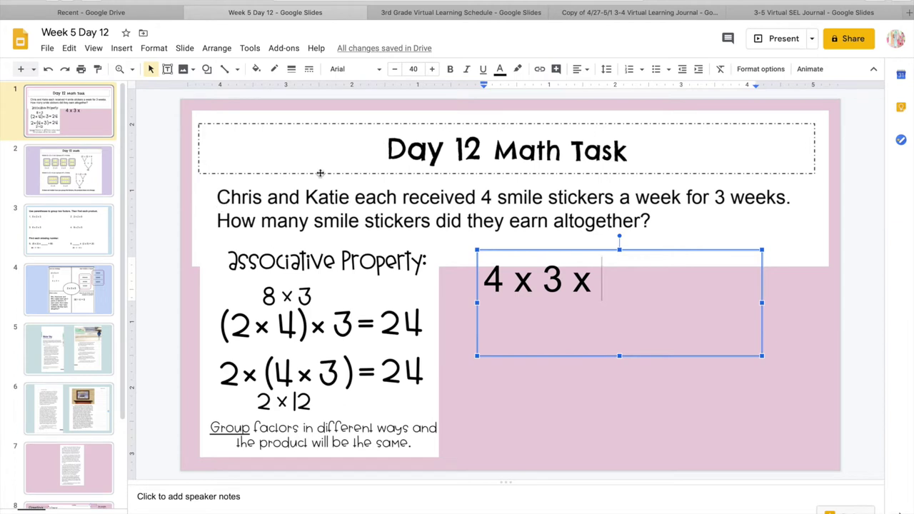
{"action": "type", "text": "2"}
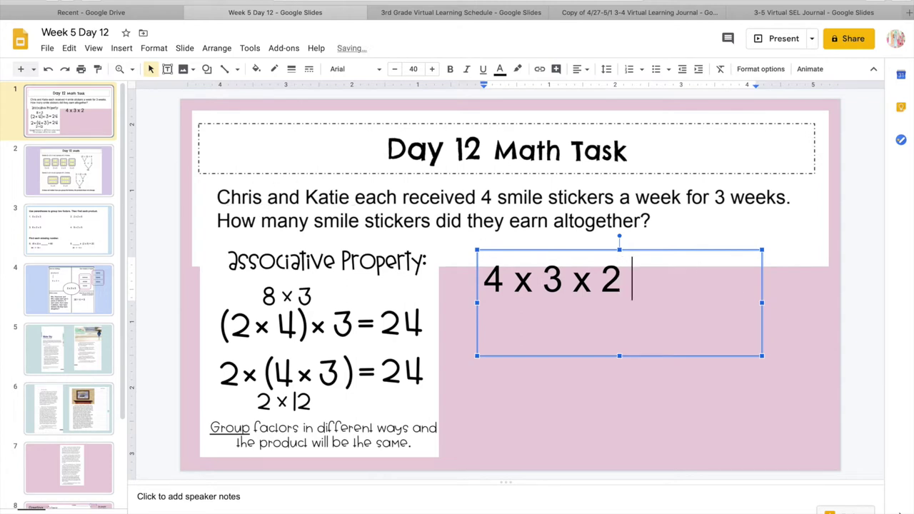
{"action": "type", "text": "="}
Step: Start grouping 4 x 3 with parentheses, deleting misplaced parentheses and an extra equals sign
{"action": "left_click", "coordinate": [486, 282]}
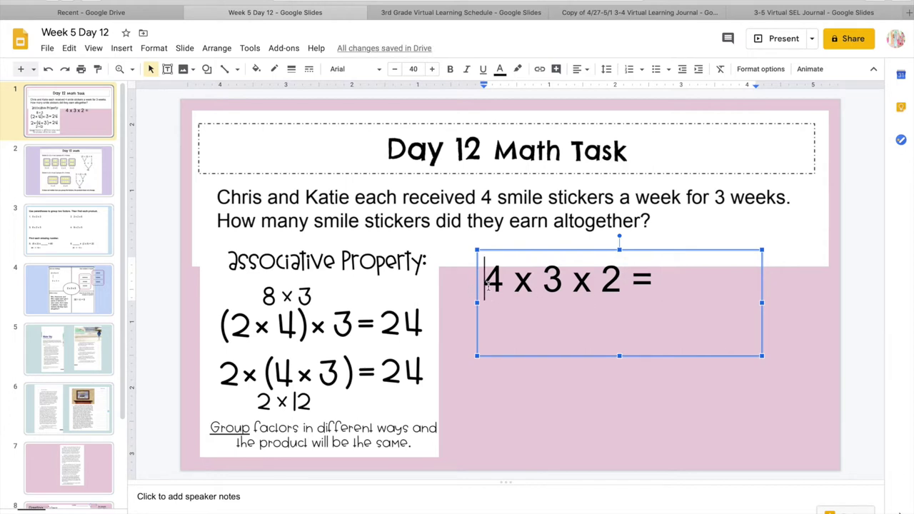
{"action": "type", "text": "("}
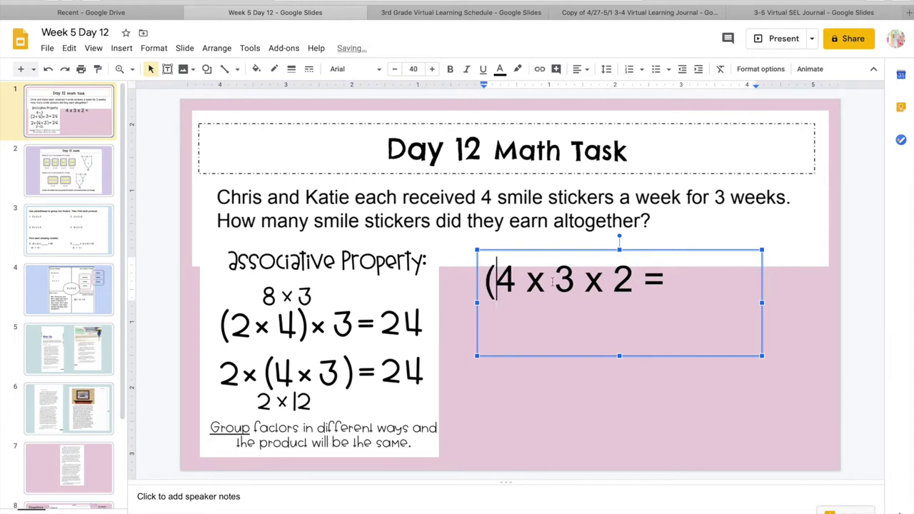
{"action": "left_click", "coordinate": [576, 283]}
{"action": "type", "text": ")"}
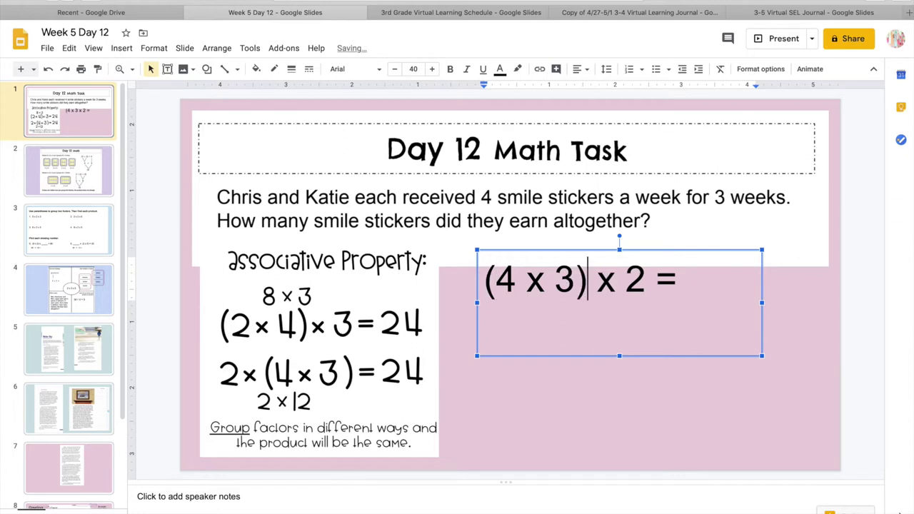
{"action": "key", "text": "BackSpace"}
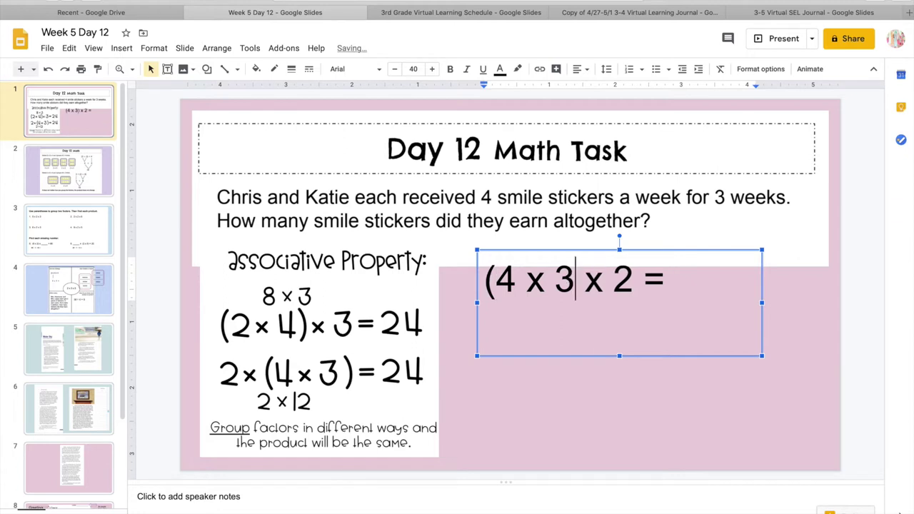
{"action": "left_click", "coordinate": [556, 280]}
{"action": "type", "text": ")"}
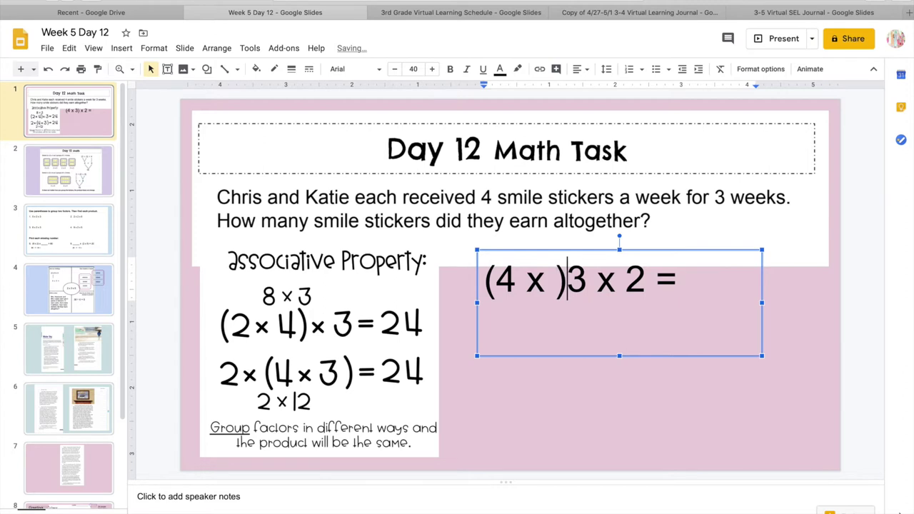
{"action": "key", "text": "BackSpace"}
{"action": "type", "text": ")="}
{"action": "key", "text": "BackSpace"}
{"action": "key", "text": "BackSpace"}
Step: Correct the parentheses so the first line reads (4 x 3) x 2 =
{"action": "type", "text": "("}
{"action": "left_click", "coordinate": [652, 285]}
{"action": "type", "text": ")"}
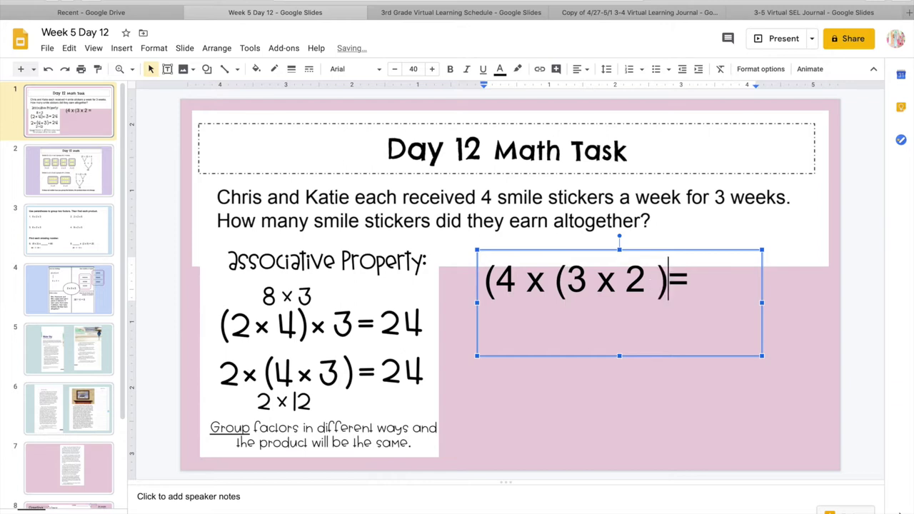
{"action": "left_click", "coordinate": [495, 286]}
{"action": "key", "text": "BackSpace"}
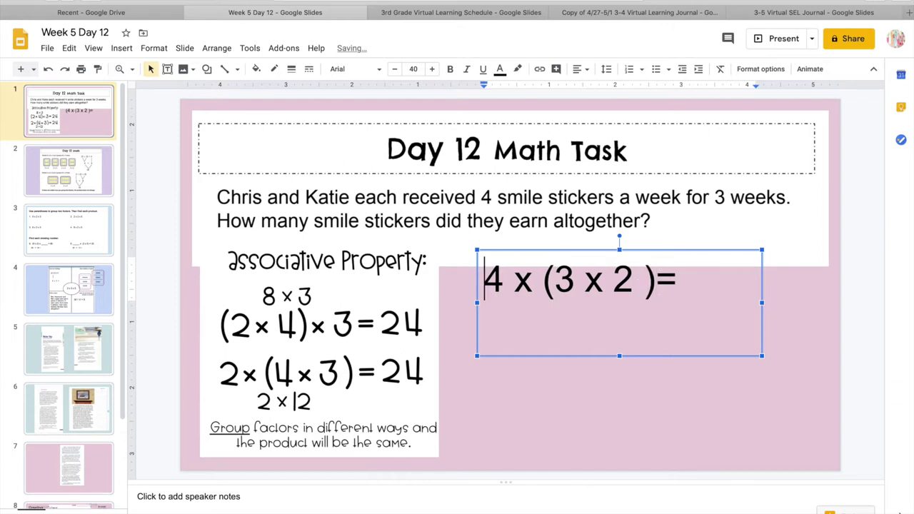
{"action": "type", "text": "("}
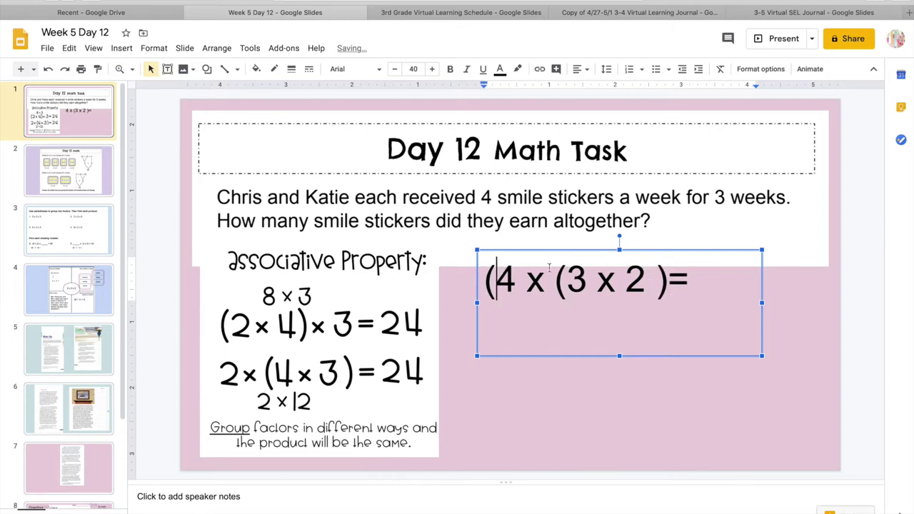
{"action": "left_click", "coordinate": [567, 282]}
{"action": "key", "text": "BackSpace"}
{"action": "left_click", "coordinate": [577, 280]}
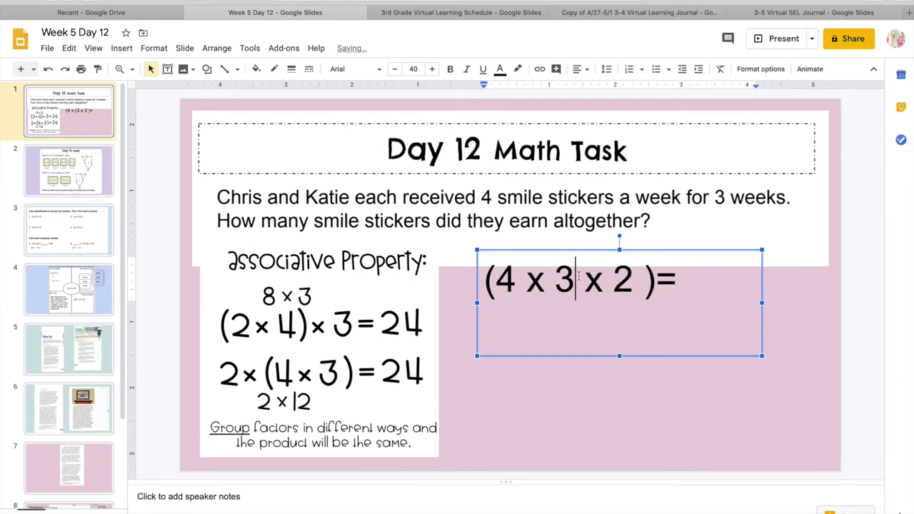
{"action": "type", "text": ")"}
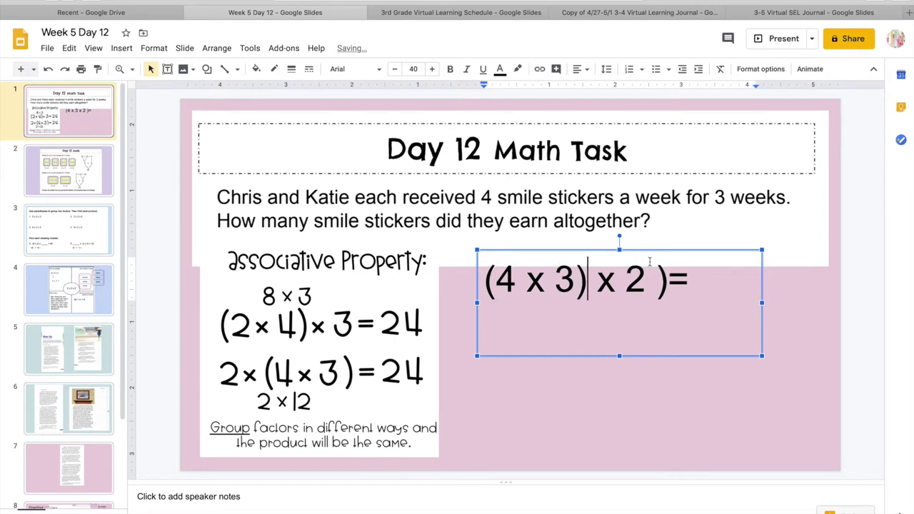
{"action": "left_click", "coordinate": [667, 280]}
{"action": "key", "text": "BackSpace"}
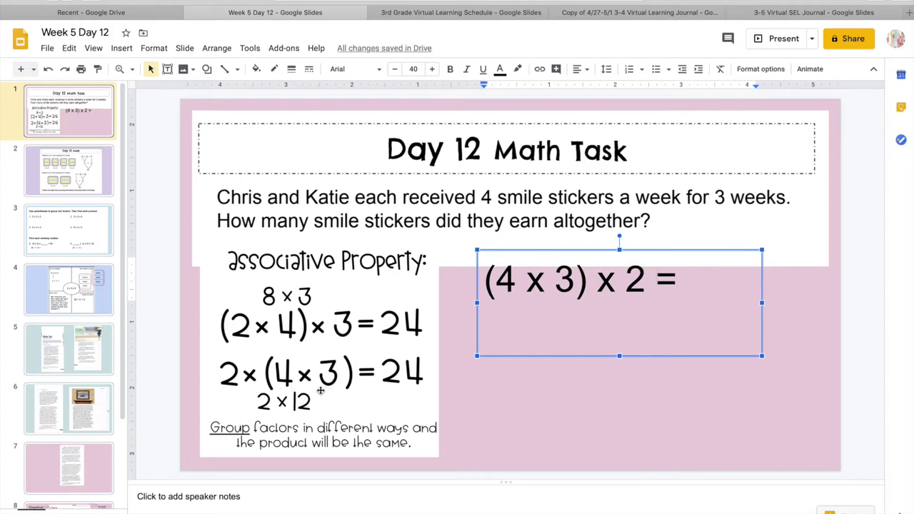
Step: Add the line 12 x 2 = 24 stickers, widen the box to fit, then go to slide 2
{"action": "left_click", "coordinate": [688, 283]}
{"action": "key", "text": "Return"}
{"action": "type", "text": "12 "}
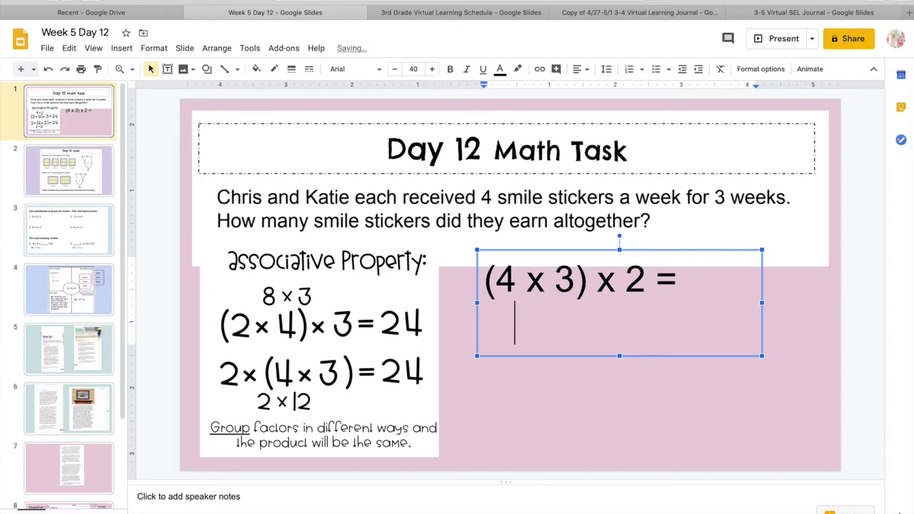
{"action": "type", "text": "x "}
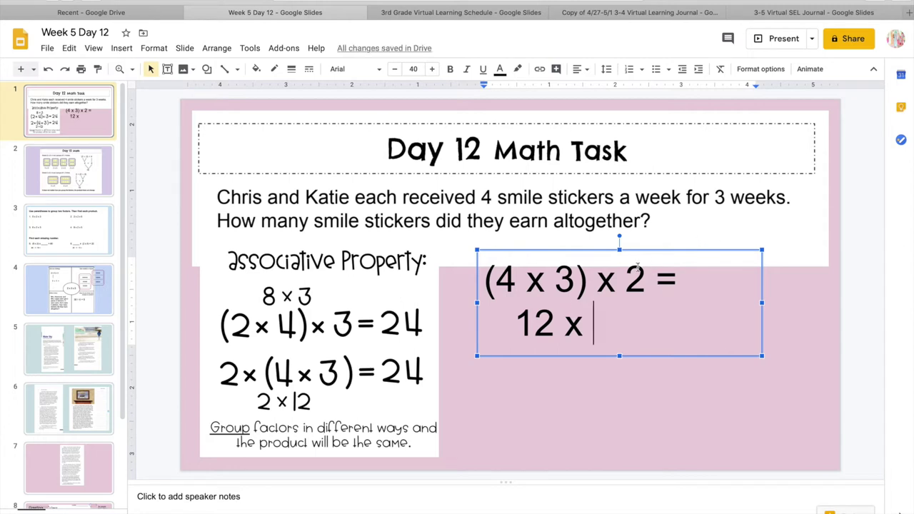
{"action": "type", "text": "2 ="}
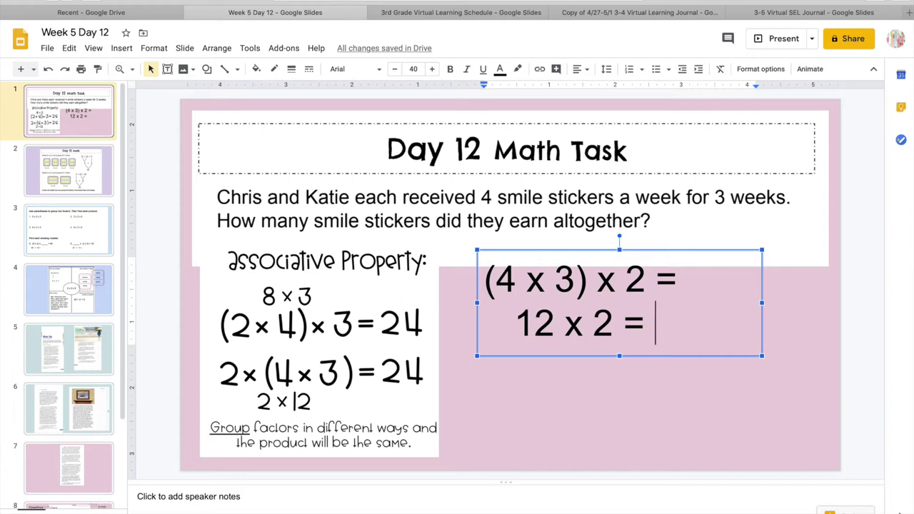
{"action": "type", "text": "24"}
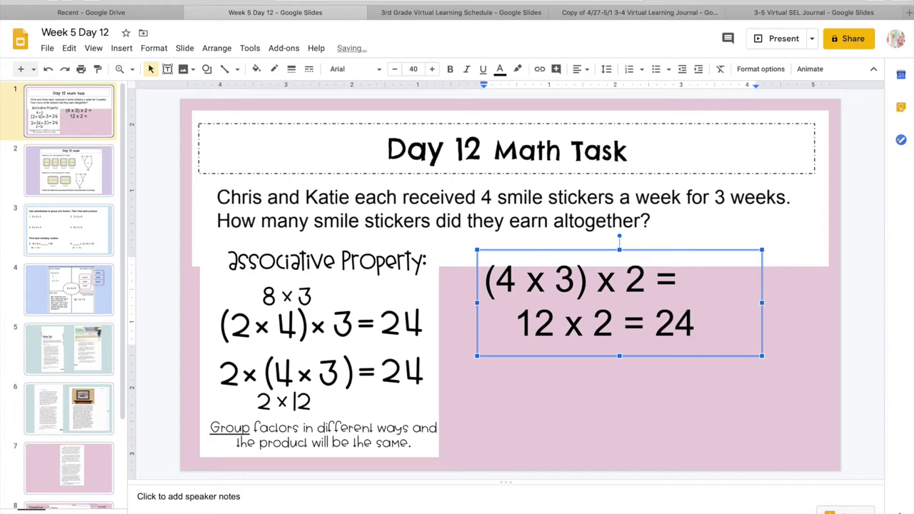
{"action": "type", "text": " stickers"}
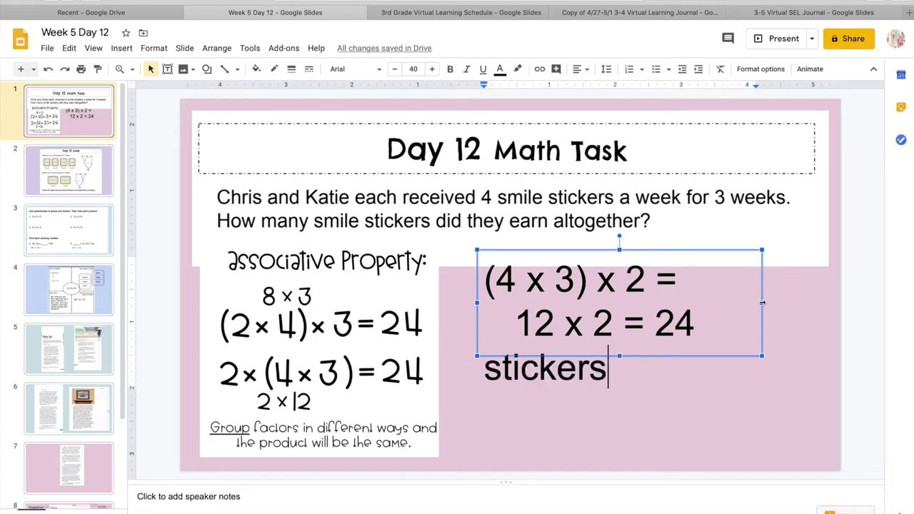
{"action": "left_click_drag", "start_coordinate": [762, 303], "coordinate": [839, 311]}
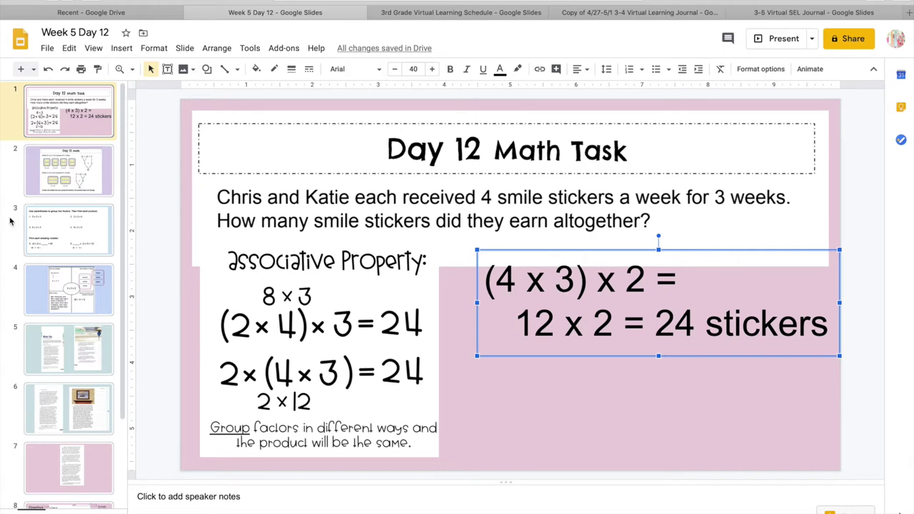
{"action": "left_click", "coordinate": [66, 182]}
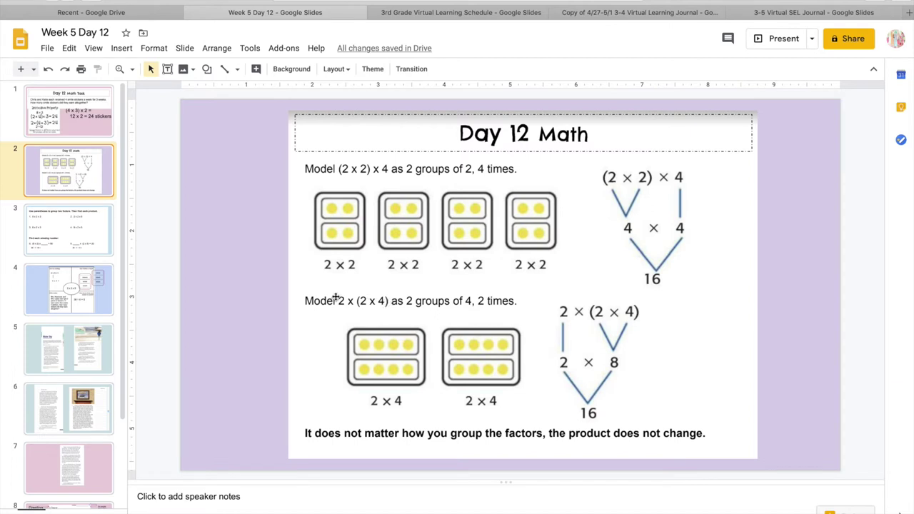
{"action": "key", "text": "Down"}
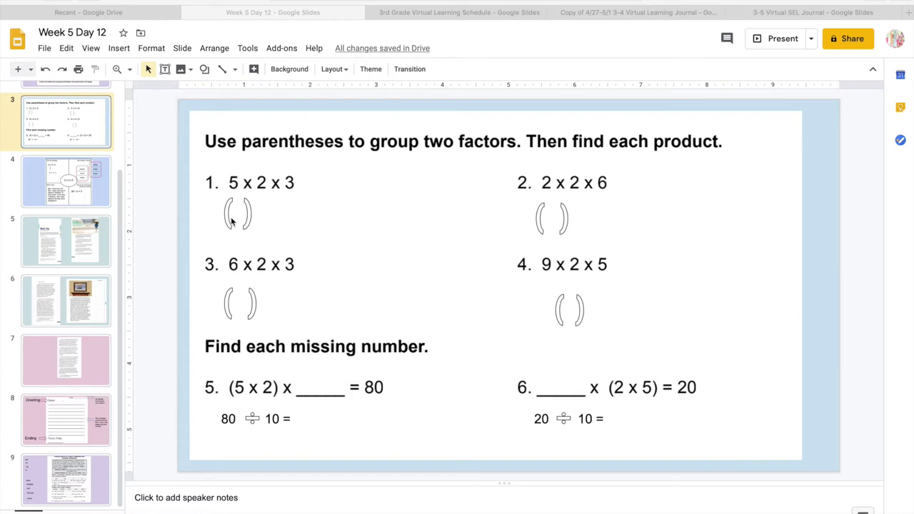
Step: Place the parentheses around 5 x 2 in problem 1 and draw an answer box below it
{"action": "left_click_drag", "start_coordinate": [228, 213], "coordinate": [227, 182]}
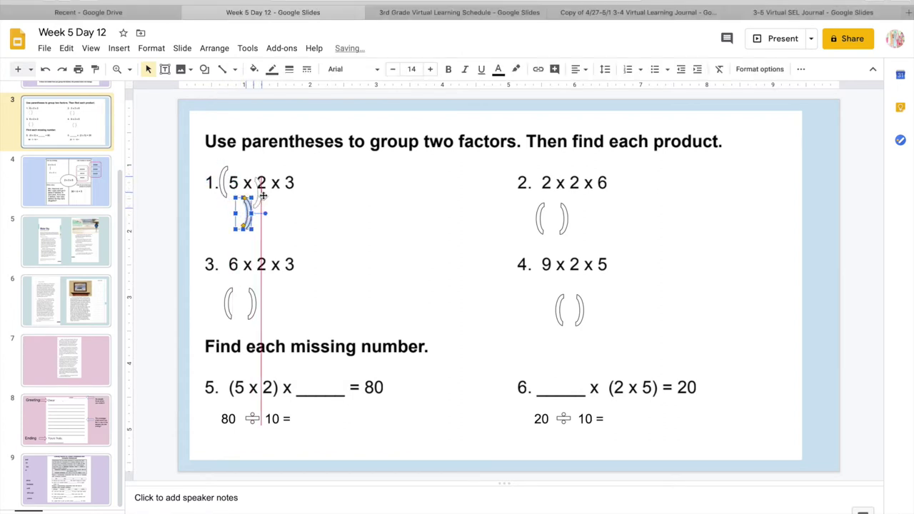
{"action": "left_click_drag", "start_coordinate": [263, 195], "coordinate": [283, 166]}
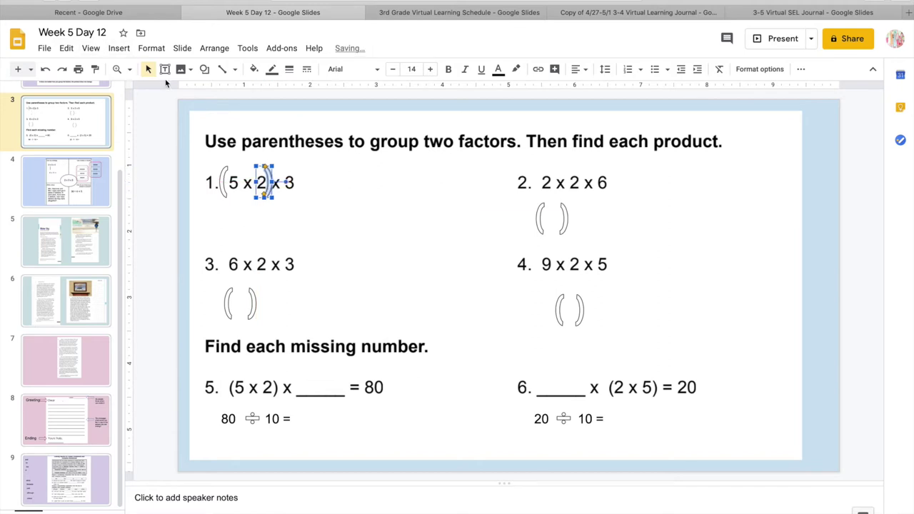
{"action": "left_click", "coordinate": [164, 68]}
{"action": "left_click_drag", "start_coordinate": [215, 198], "coordinate": [339, 244]}
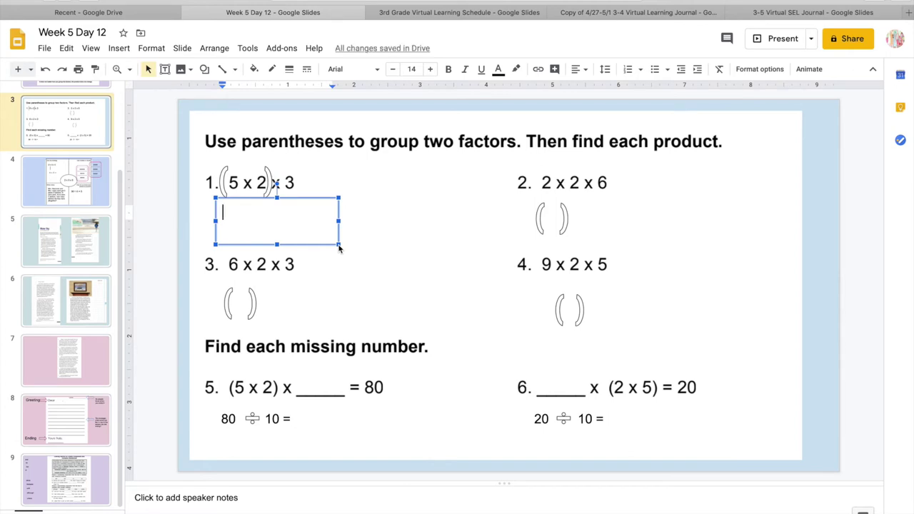
Step: Answer problem 1 with 10 x 3 = 30
{"action": "type", "text": "10 x 3 "}
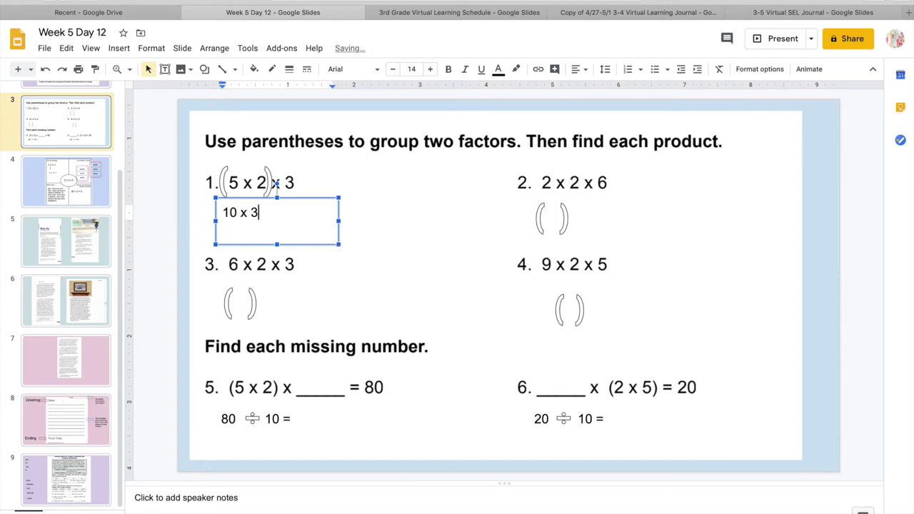
{"action": "type", "text": "="}
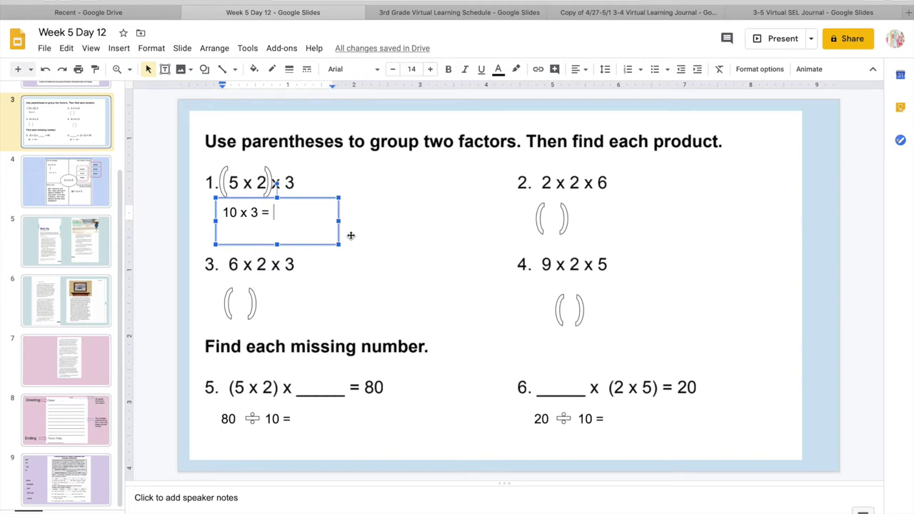
{"action": "type", "text": "30"}
{"action": "left_click", "coordinate": [369, 251]}
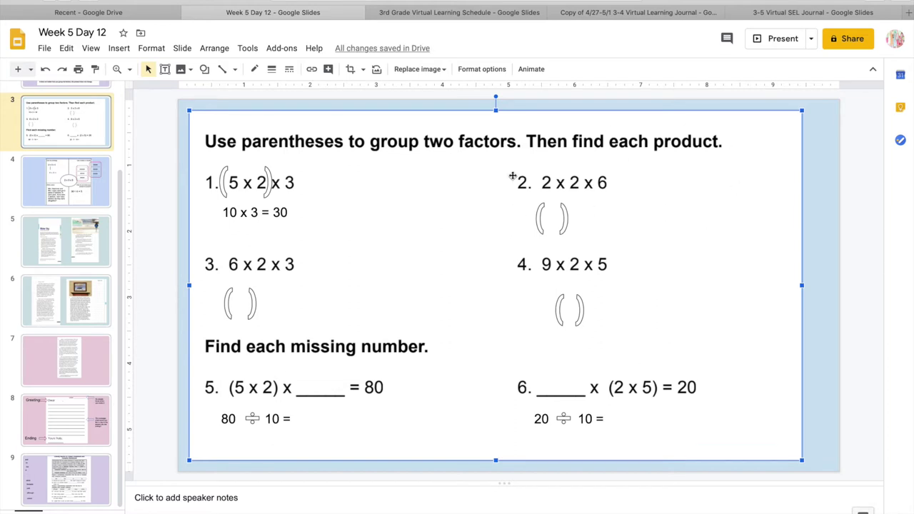
Step: Group 2 x 2 in problem 2 with parentheses and write 4 x 6 = 24 below it
{"action": "left_click_drag", "start_coordinate": [541, 220], "coordinate": [537, 187]}
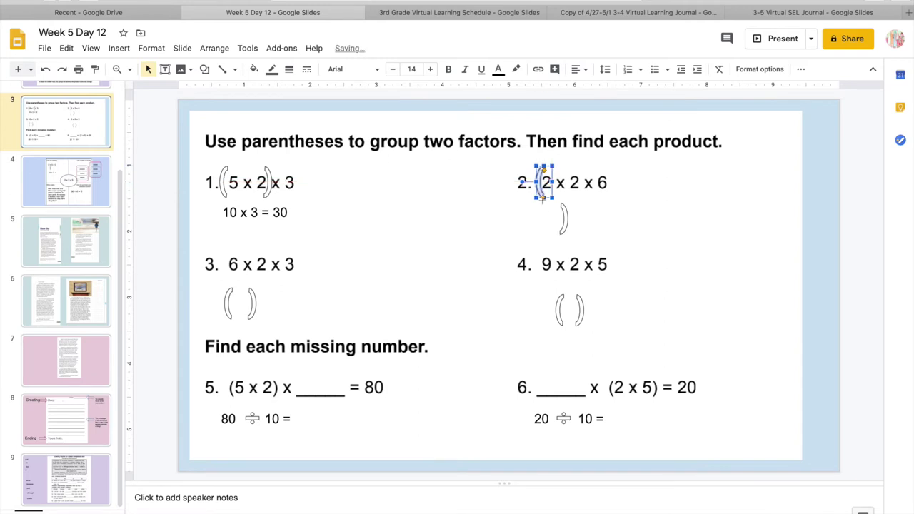
{"action": "left_click_drag", "start_coordinate": [563, 218], "coordinate": [584, 184]}
{"action": "left_click", "coordinate": [178, 71]}
{"action": "left_click", "coordinate": [165, 70]}
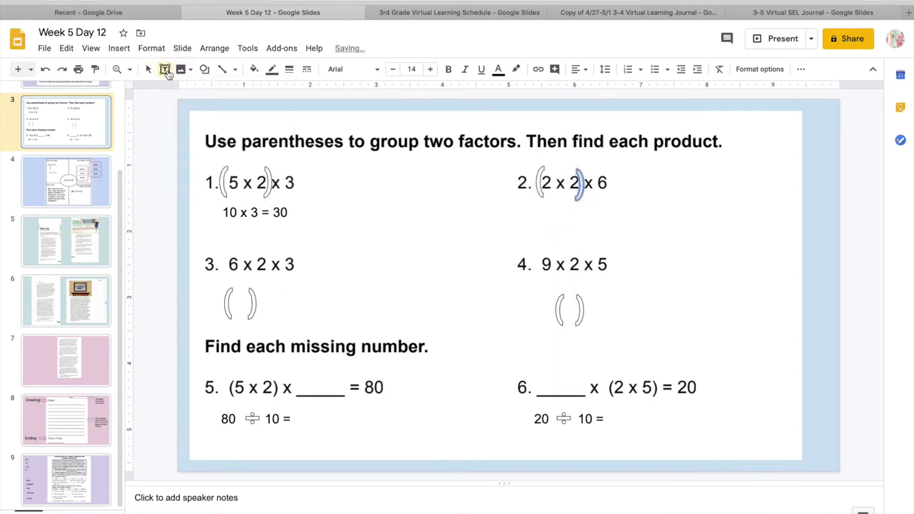
{"action": "left_click_drag", "start_coordinate": [507, 199], "coordinate": [656, 244]}
{"action": "type", "text": "4 x "}
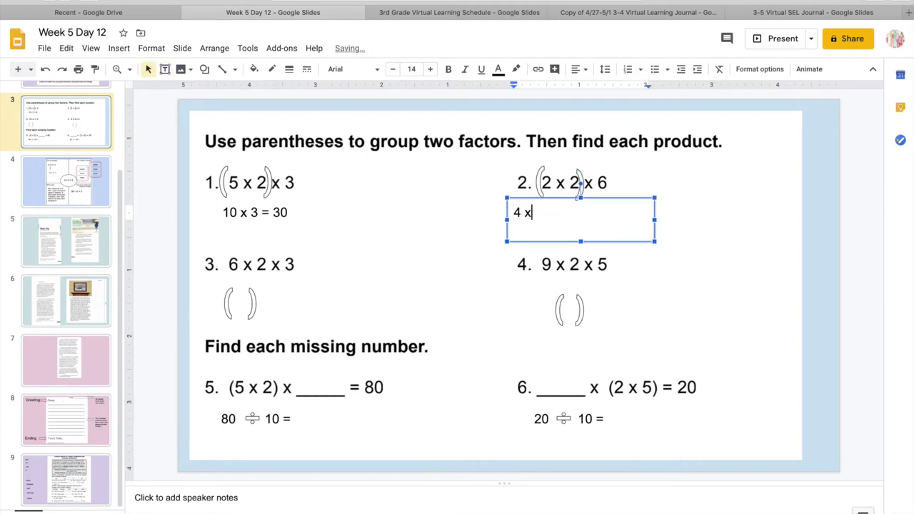
{"action": "type", "text": "6 ="}
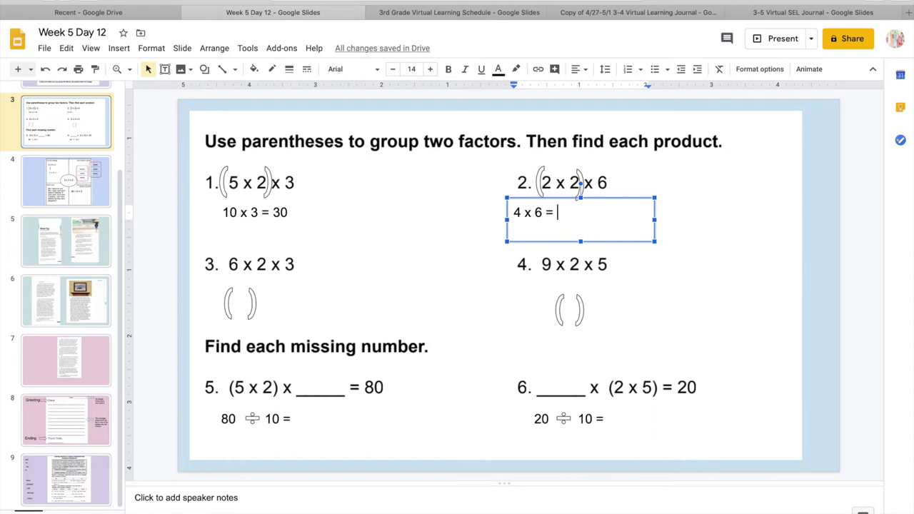
{"action": "type", "text": "24"}
Step: Group 6 x 2 in problem 3 and answer 12 x 3 = 36 below it
{"action": "left_click", "coordinate": [429, 294]}
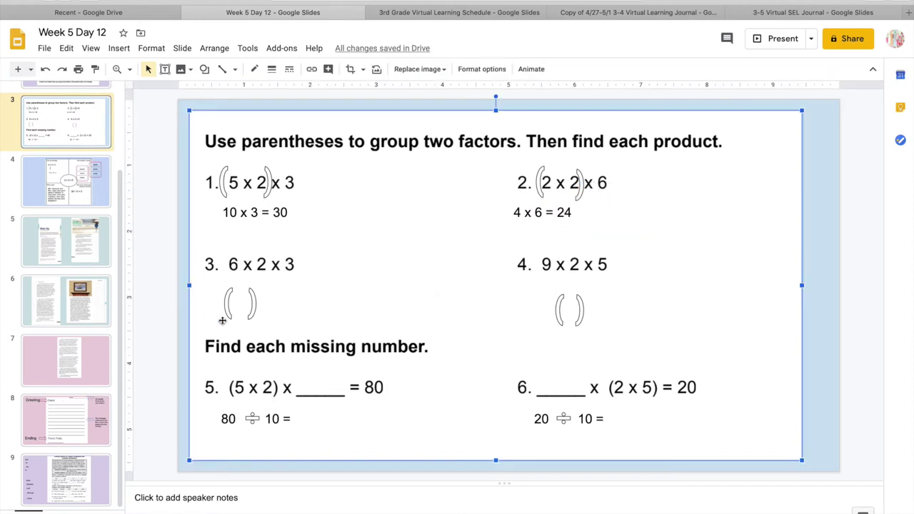
{"action": "left_click_drag", "start_coordinate": [224, 306], "coordinate": [221, 268]}
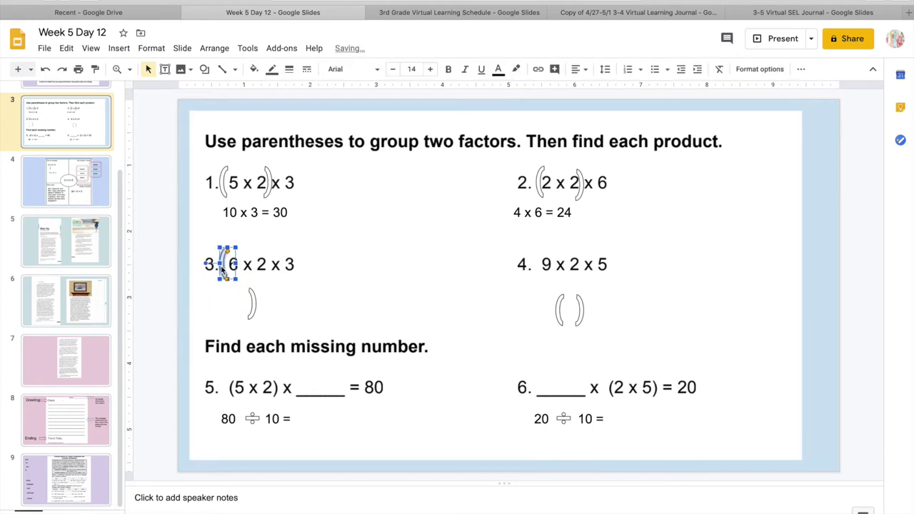
{"action": "left_click_drag", "start_coordinate": [251, 303], "coordinate": [270, 260]}
{"action": "left_click", "coordinate": [165, 69]}
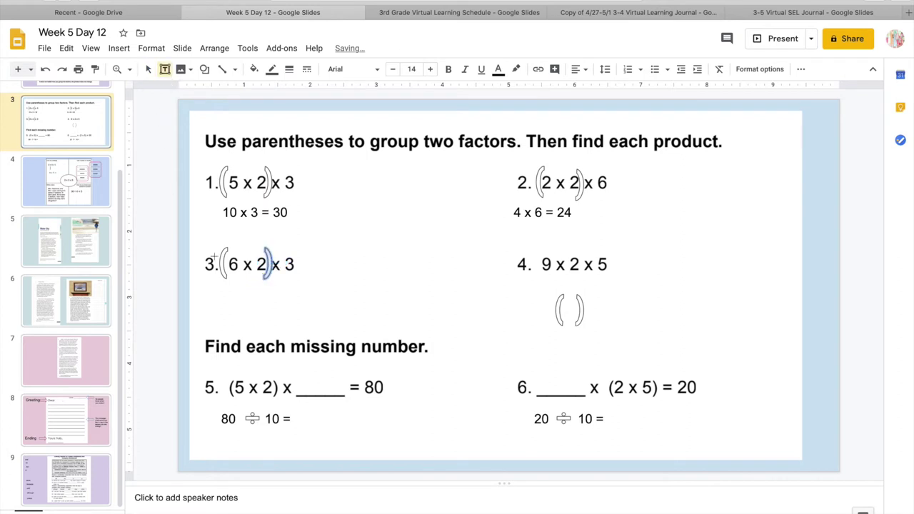
{"action": "left_click_drag", "start_coordinate": [216, 286], "coordinate": [328, 331]}
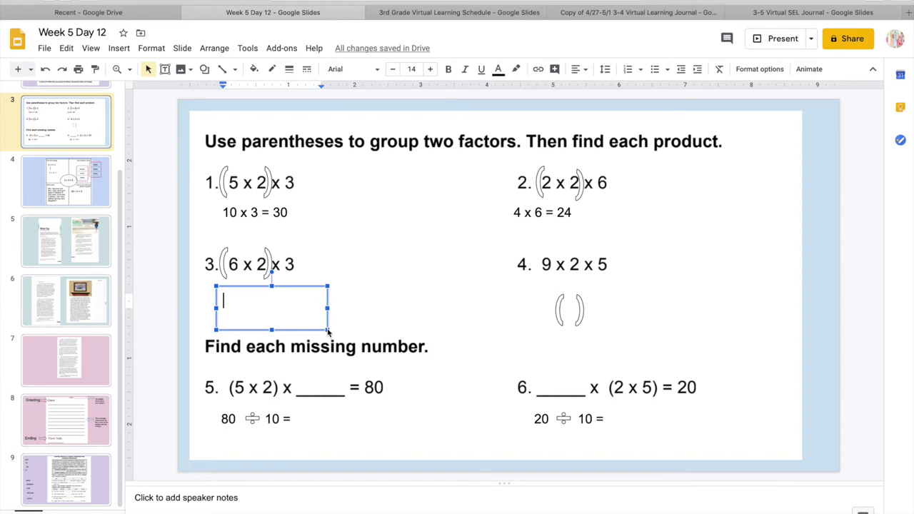
{"action": "type", "text": "12 x "}
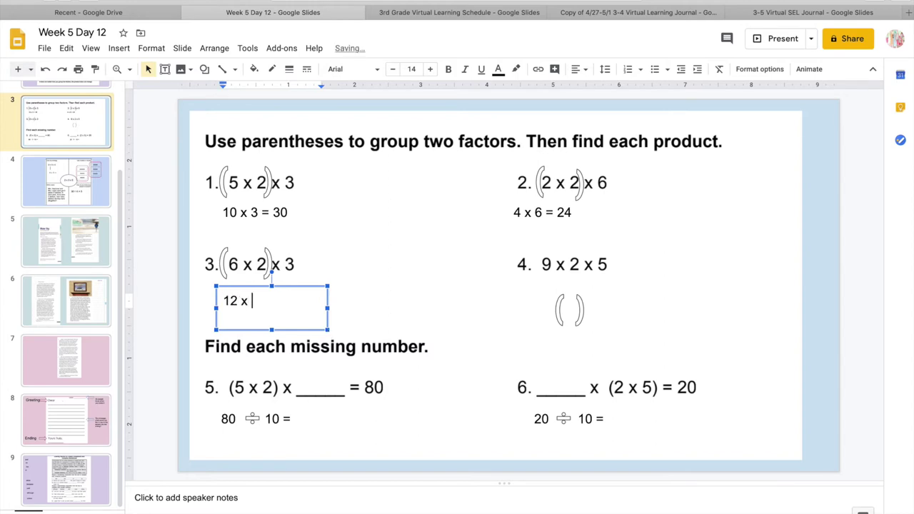
{"action": "type", "text": "3 ="}
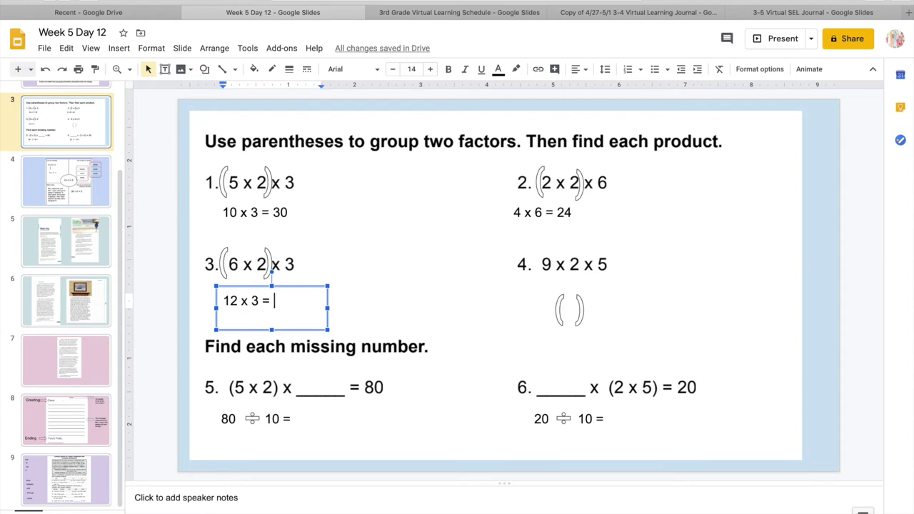
{"action": "type", "text": "36"}
{"action": "left_click", "coordinate": [598, 299]}
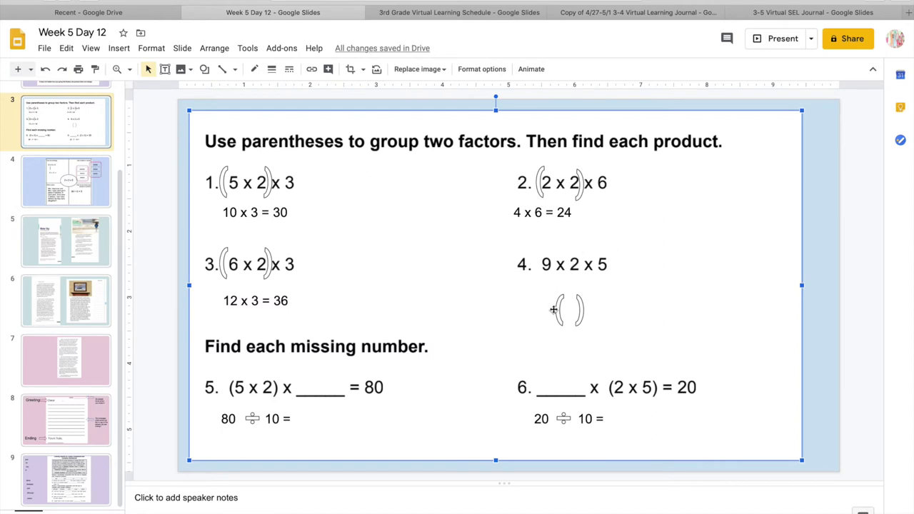
Step: Group 2 x 5 in problem 4 and answer 9 x 10 = 90 below it
{"action": "left_click_drag", "start_coordinate": [555, 310], "coordinate": [611, 268]}
{"action": "left_click", "coordinate": [164, 68]}
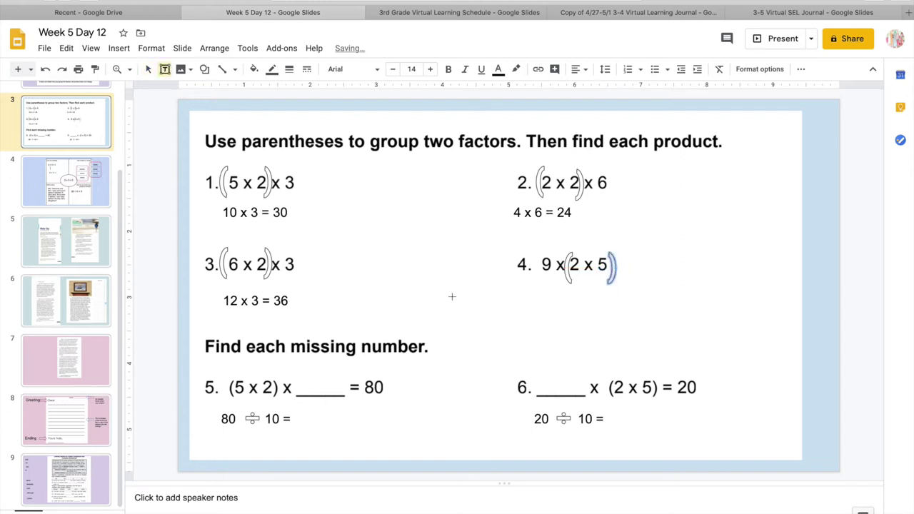
{"action": "left_click_drag", "start_coordinate": [530, 283], "coordinate": [659, 326]}
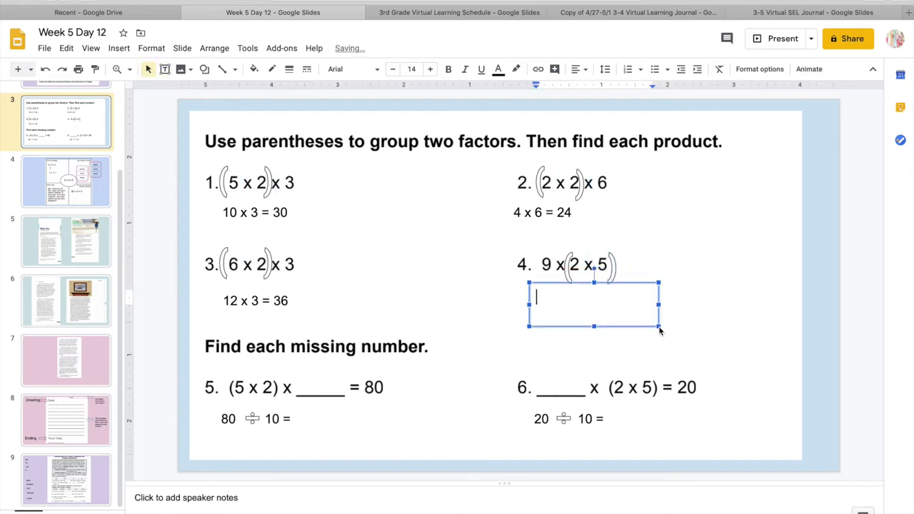
{"action": "type", "text": "9 x "}
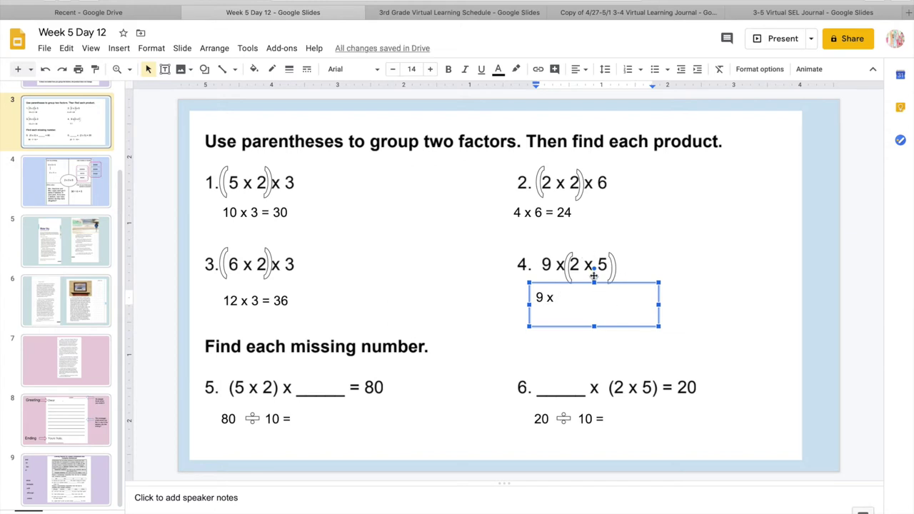
{"action": "type", "text": "10 ="}
{"action": "type", "text": "90"}
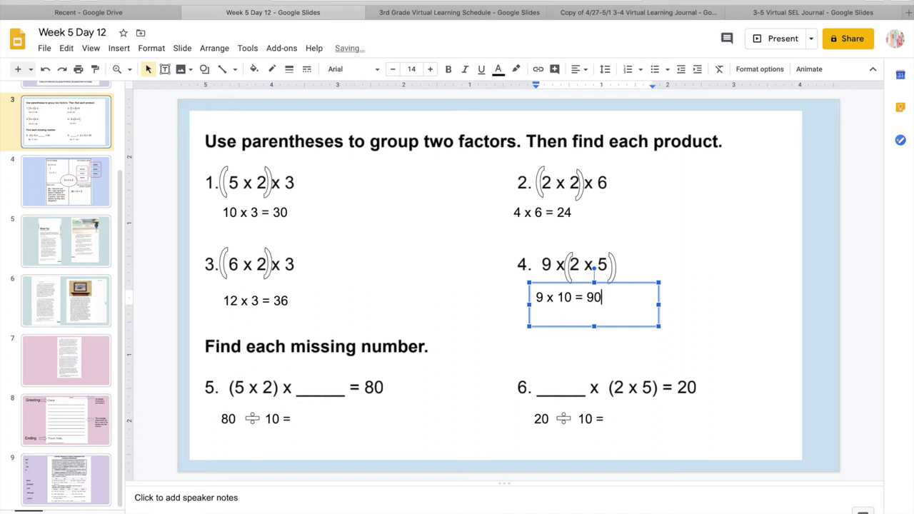
{"action": "left_click", "coordinate": [690, 302]}
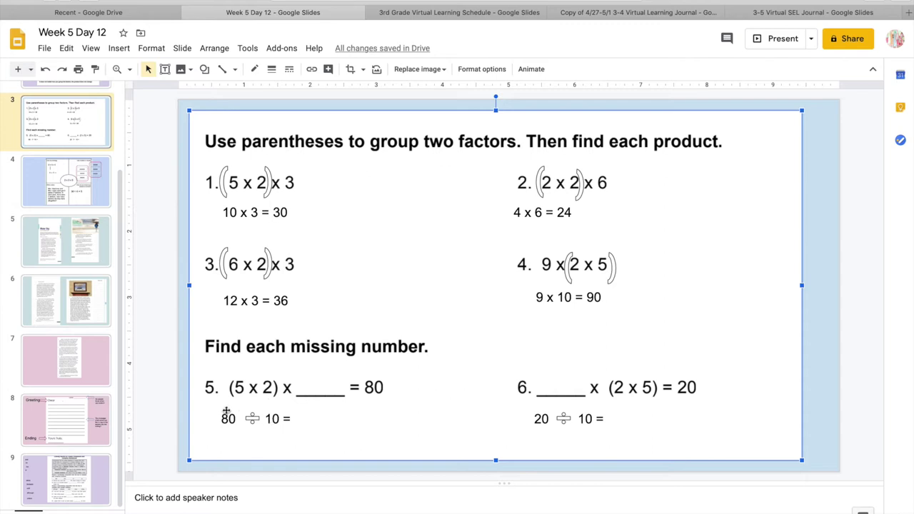
Step: Complete the division line so it reads 80 ÷ 10 = 8
{"action": "double_click", "coordinate": [293, 421]}
{"action": "left_click", "coordinate": [292, 420]}
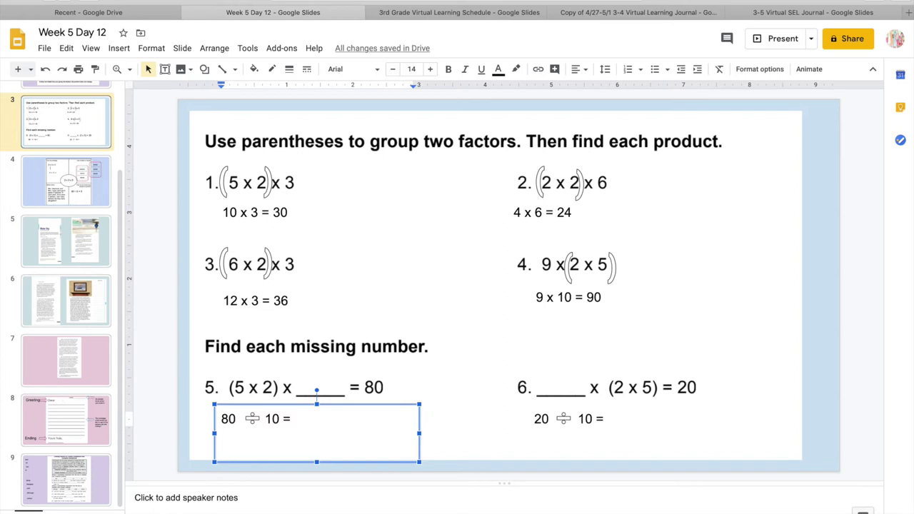
{"action": "type", "text": "8"}
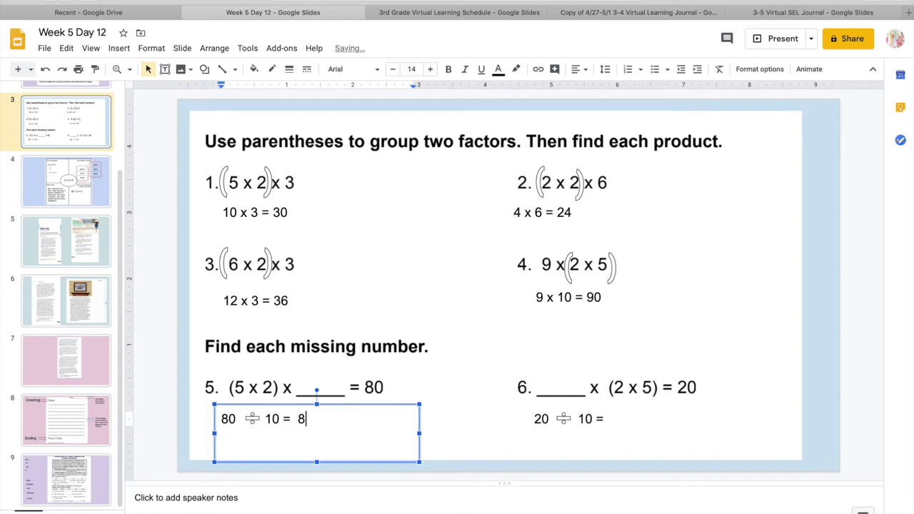
{"action": "left_click", "coordinate": [318, 375]}
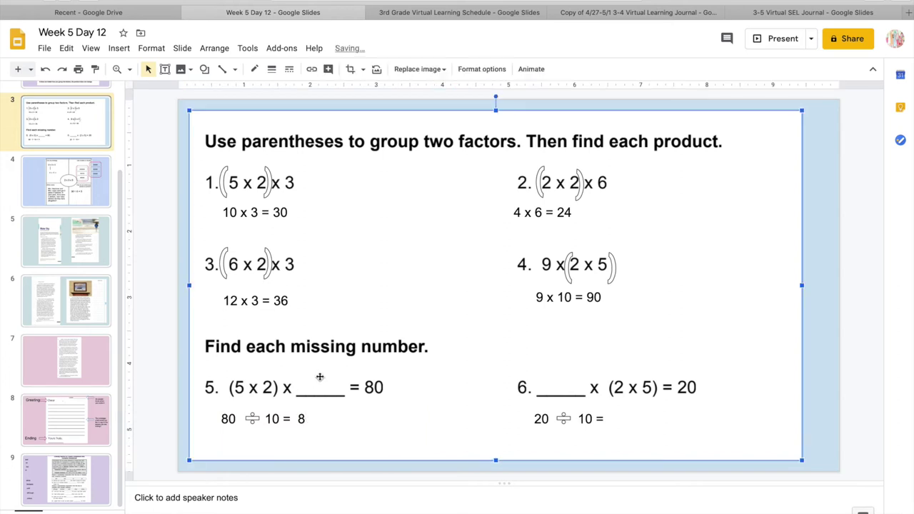
Step: Write 8 at font size 30 in a new text box in problem 5's blank
{"action": "left_click", "coordinate": [164, 68]}
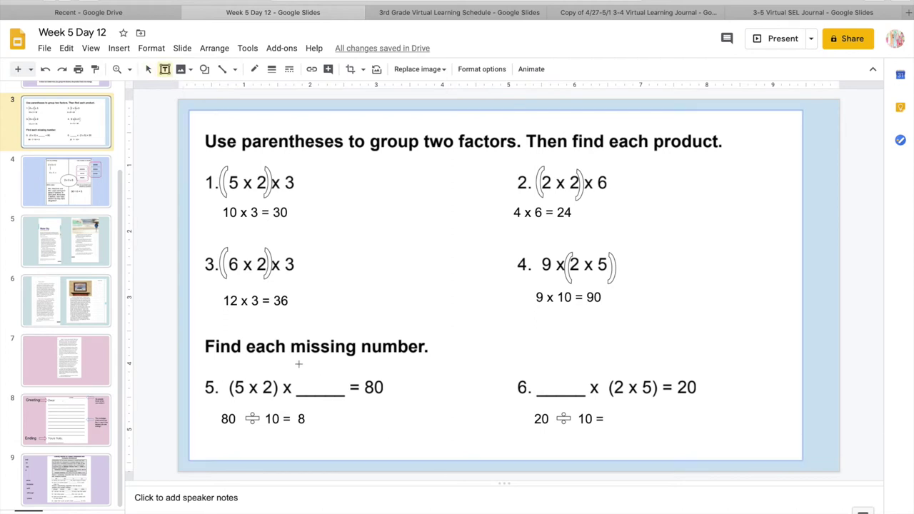
{"action": "left_click_drag", "start_coordinate": [300, 363], "coordinate": [340, 394]}
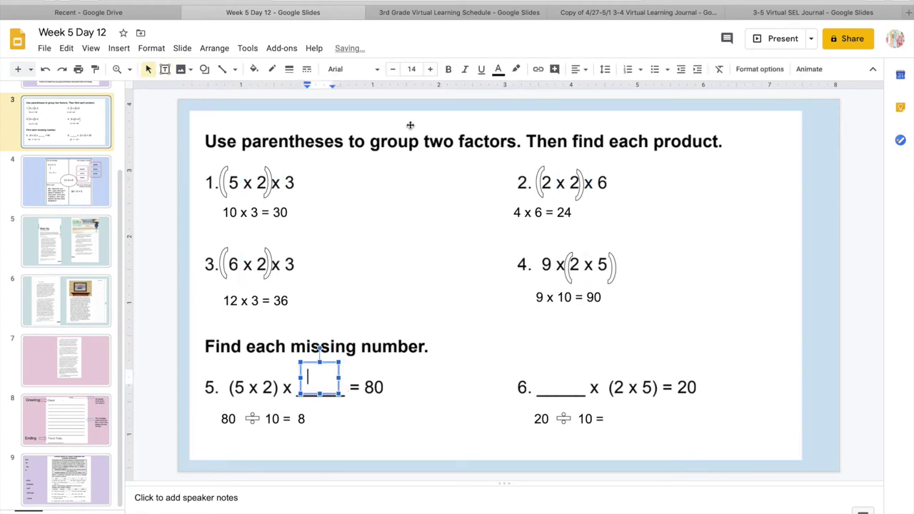
{"action": "left_click", "coordinate": [415, 70]}
{"action": "key", "text": "BackSpace"}
{"action": "key", "text": "BackSpace"}
{"action": "type", "text": "30"}
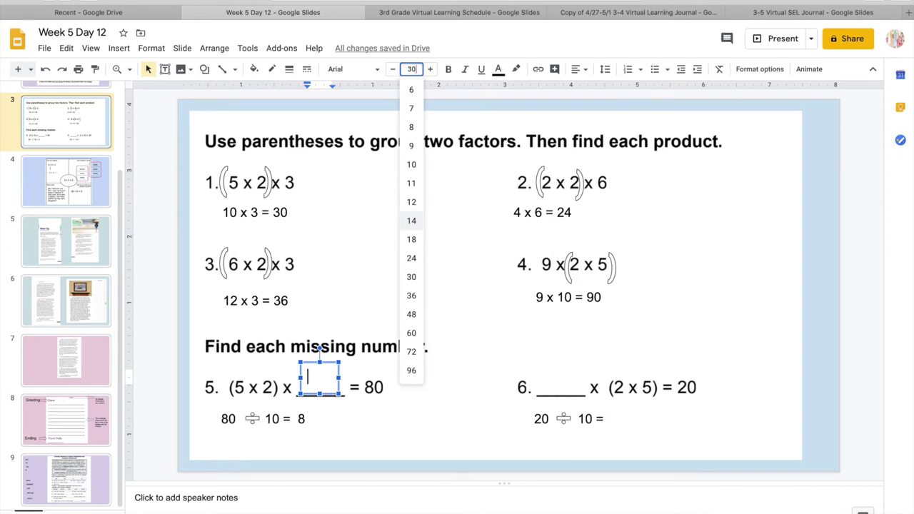
{"action": "key", "text": "Return"}
{"action": "type", "text": "8"}
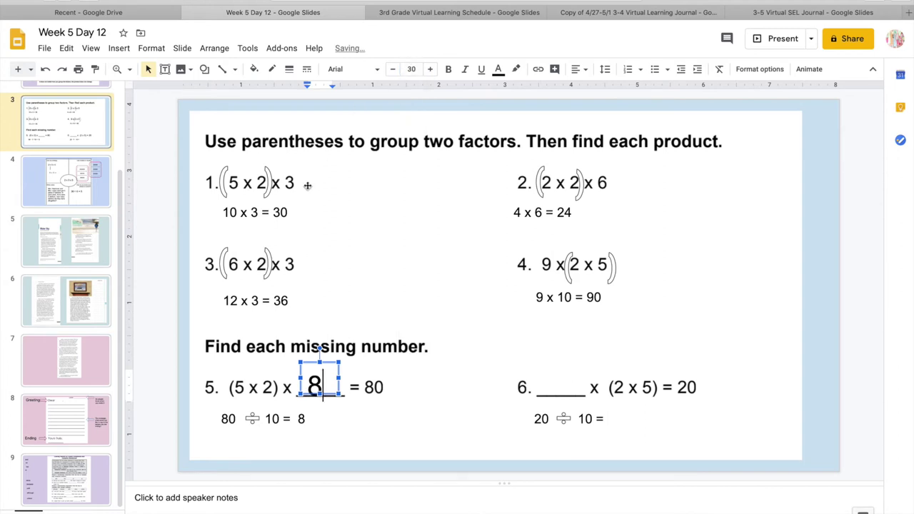
{"action": "left_click", "coordinate": [452, 381]}
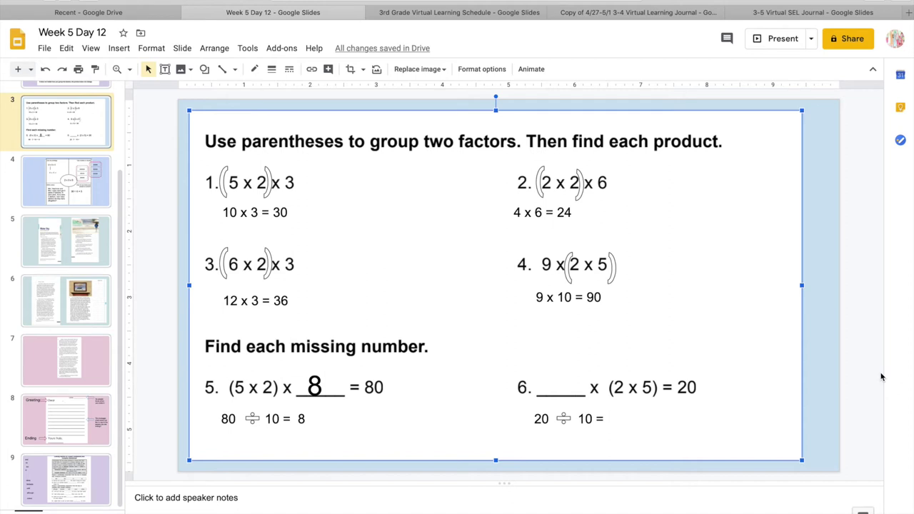
Step: Complete problem 6's line so it reads 20 ÷ 10 = 2
{"action": "left_click", "coordinate": [603, 422]}
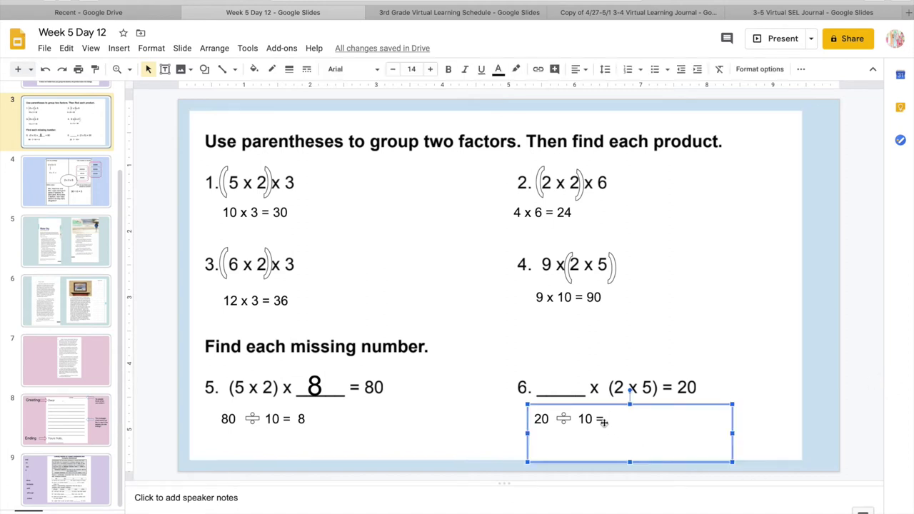
{"action": "left_click", "coordinate": [603, 420]}
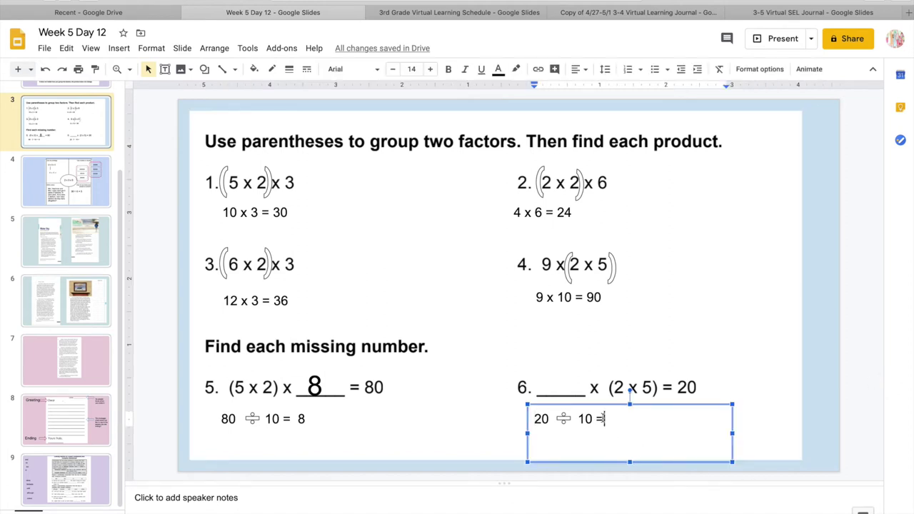
{"action": "type", "text": "2"}
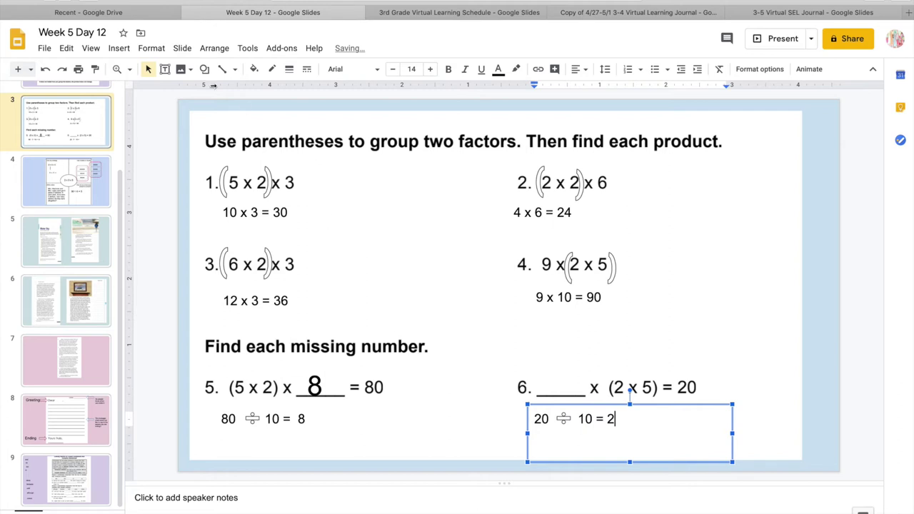
Step: Write 2 at font size 30 in a new text box over problem 6's blank
{"action": "left_click", "coordinate": [164, 69]}
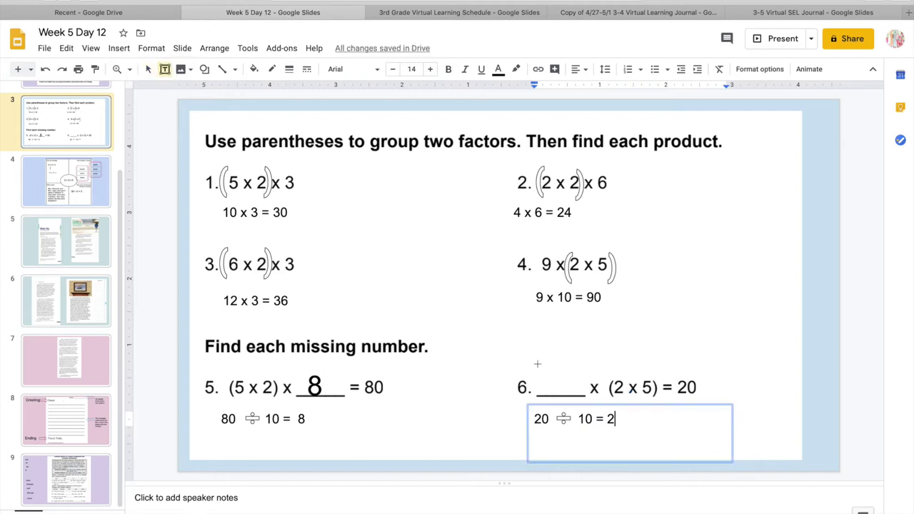
{"action": "left_click_drag", "start_coordinate": [537, 365], "coordinate": [585, 395]}
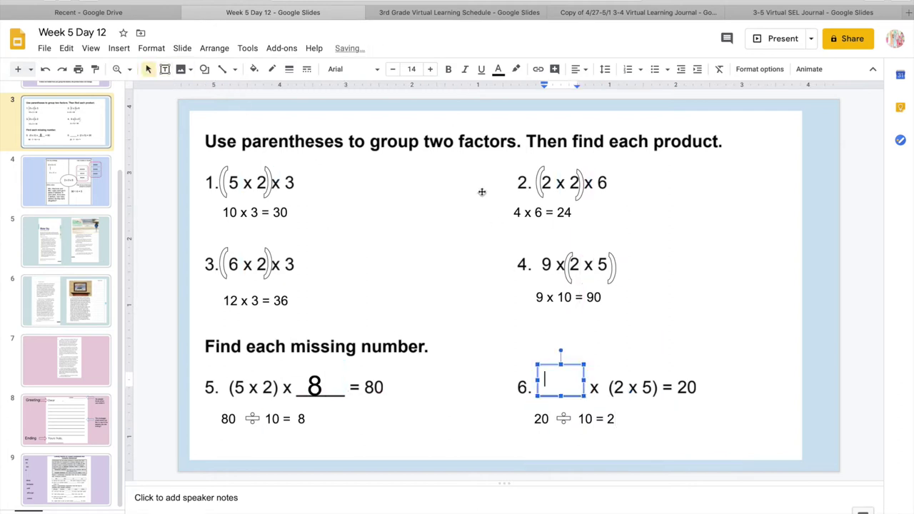
{"action": "left_click", "coordinate": [411, 69]}
{"action": "type", "text": "30"}
{"action": "key", "text": "Return"}
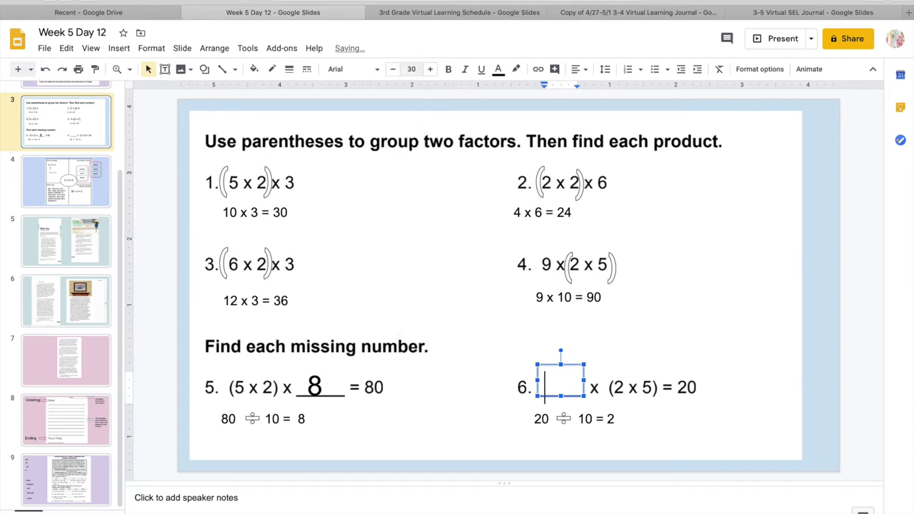
{"action": "type", "text": "2"}
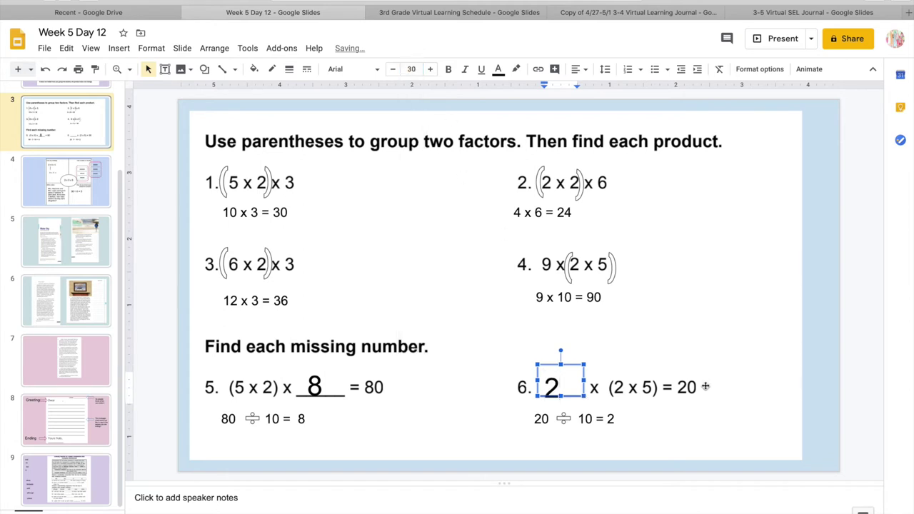
{"action": "left_click", "coordinate": [779, 386]}
{"action": "left_click", "coordinate": [828, 375]}
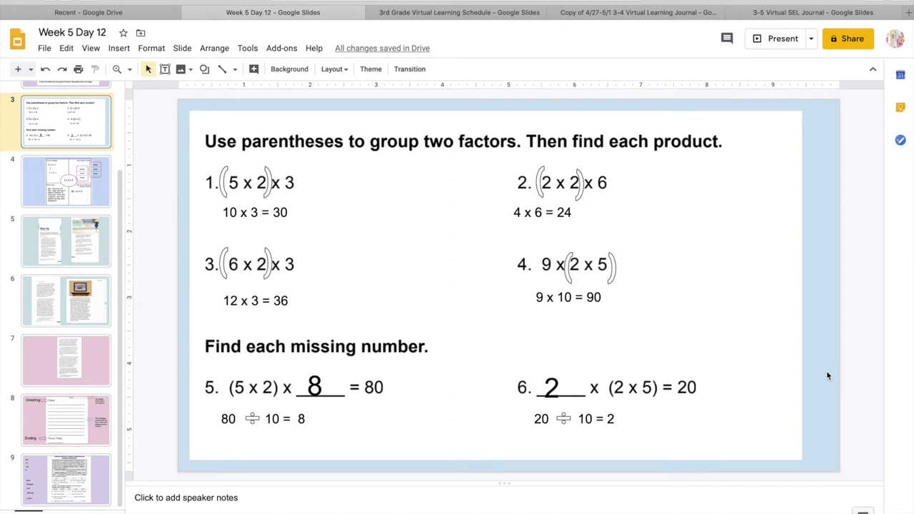
Step: On slide 4, type 30 after 6 x 5 = in the strategy box
{"action": "left_click", "coordinate": [59, 182]}
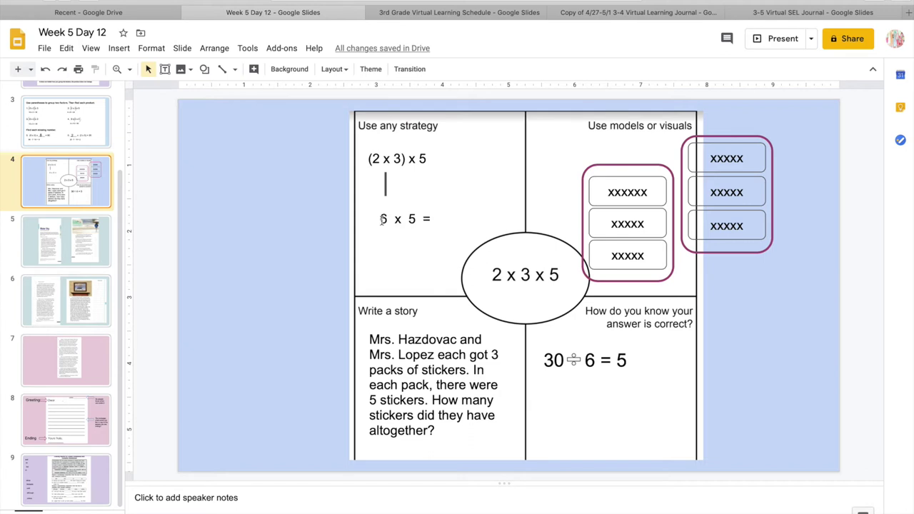
{"action": "left_click", "coordinate": [435, 219]}
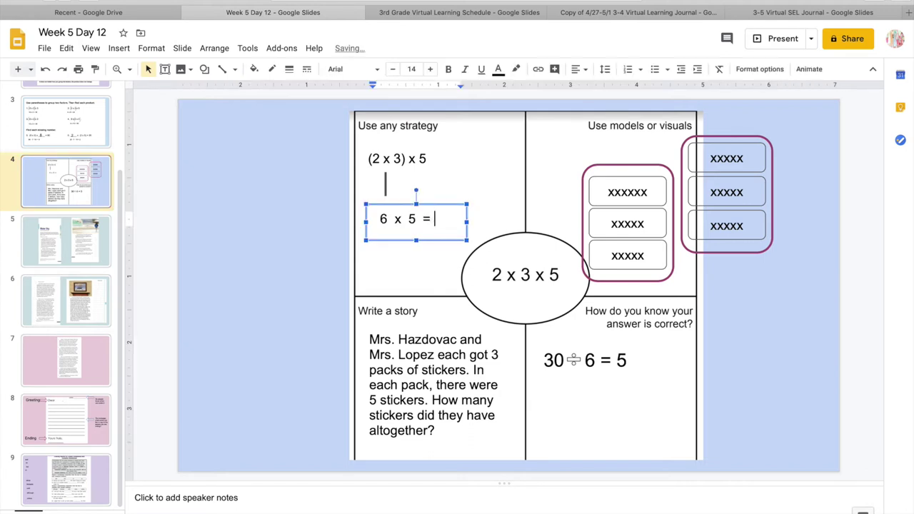
{"action": "type", "text": "30"}
Step: Review slide 2's models, then inspect the two sets of boxes on slide 4's organizer
{"action": "left_click", "coordinate": [521, 236]}
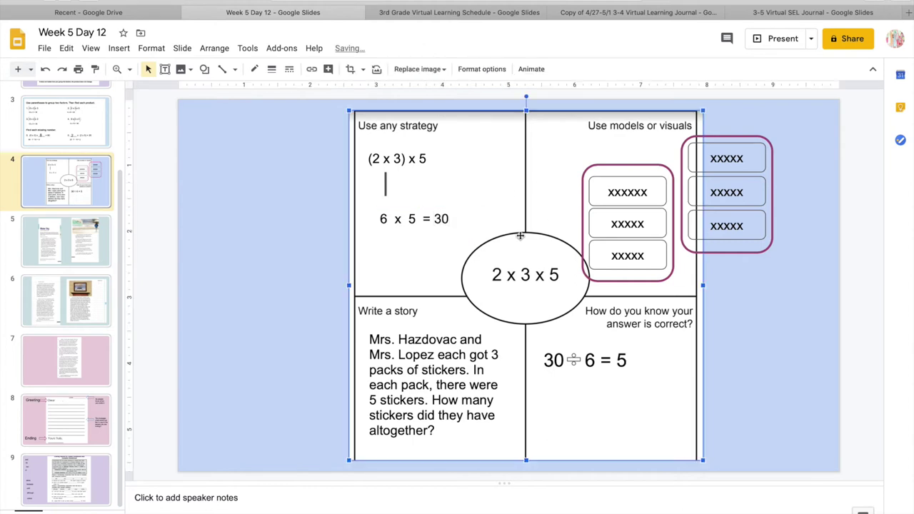
{"action": "scroll", "coordinate": [53, 145], "scroll_direction": "up", "scroll_amount": 3}
{"action": "left_click", "coordinate": [53, 145]}
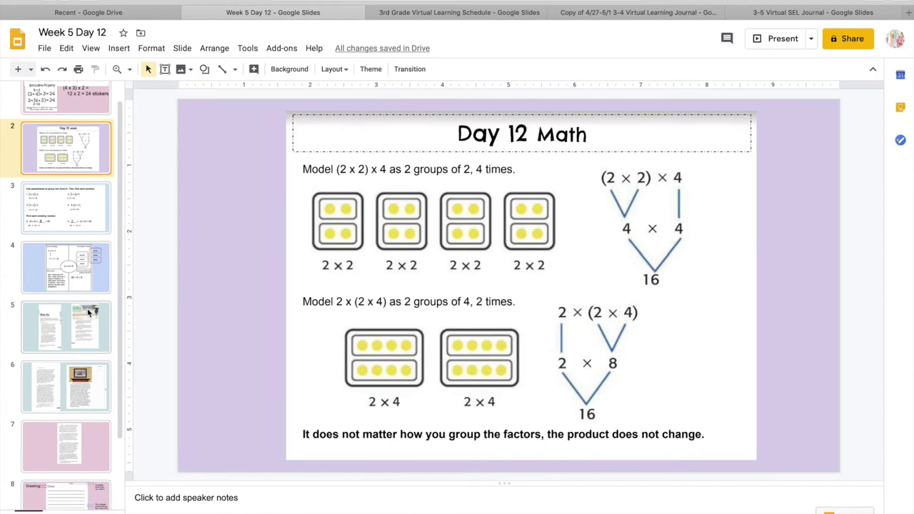
{"action": "left_click", "coordinate": [55, 270]}
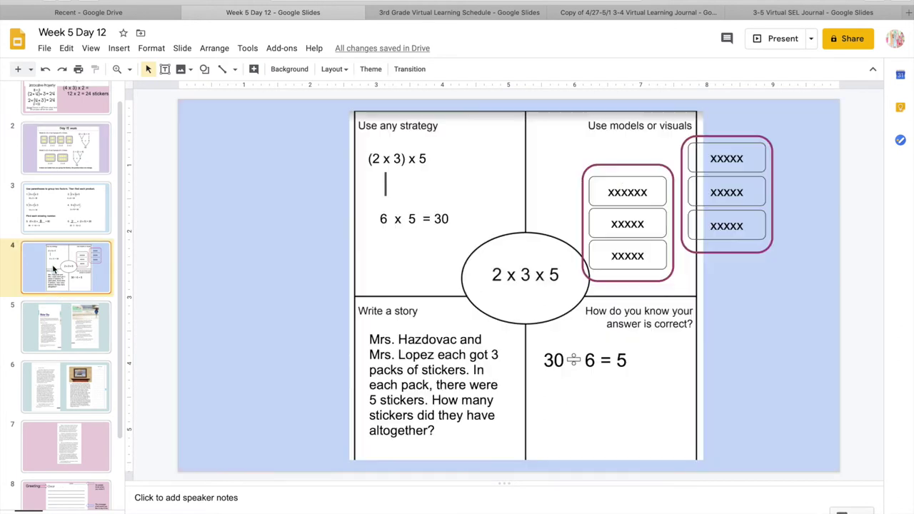
{"action": "left_click", "coordinate": [607, 277]}
{"action": "left_click", "coordinate": [727, 248]}
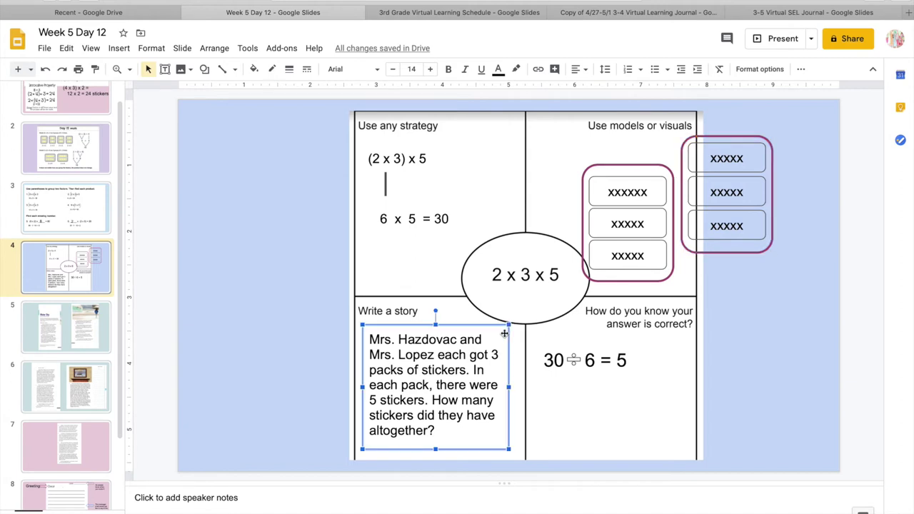
Step: Check the Write a story text and background, revisit slide 3, then open slide 5
{"action": "left_click", "coordinate": [505, 335]}
{"action": "left_click", "coordinate": [457, 318]}
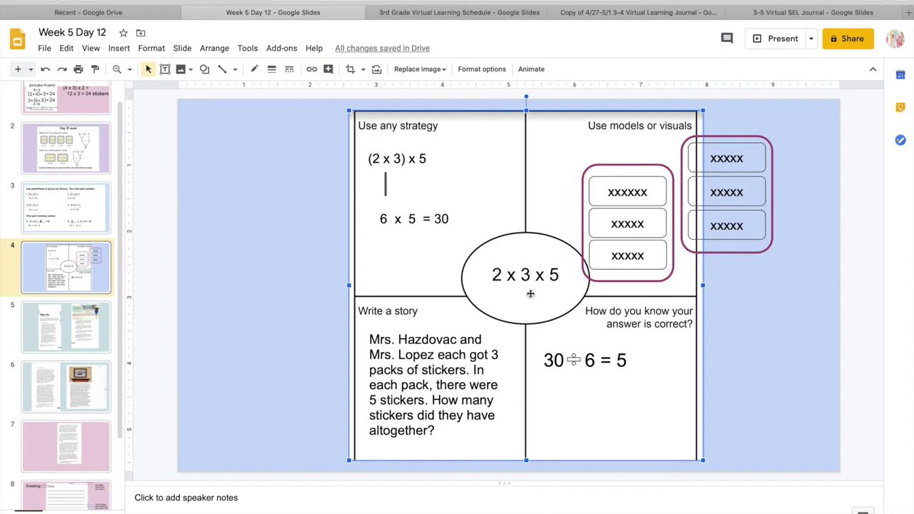
{"action": "left_click", "coordinate": [83, 220]}
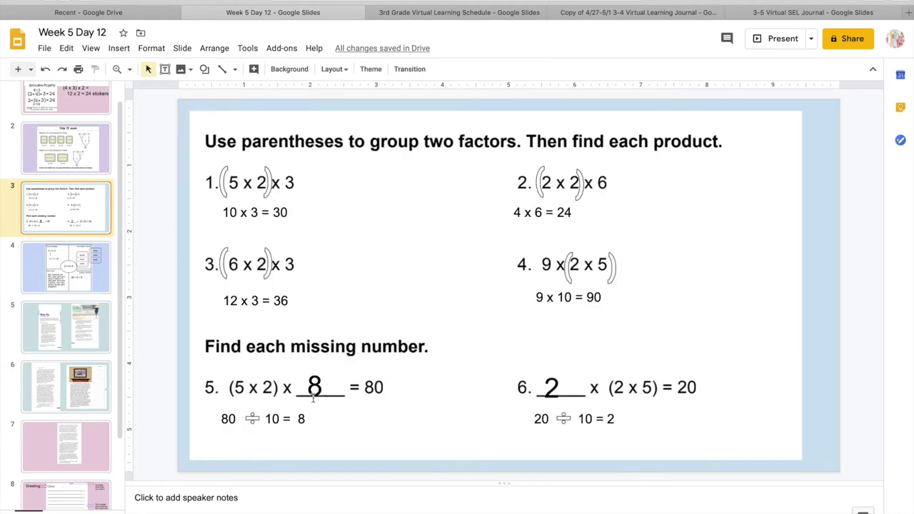
{"action": "left_click", "coordinate": [70, 280]}
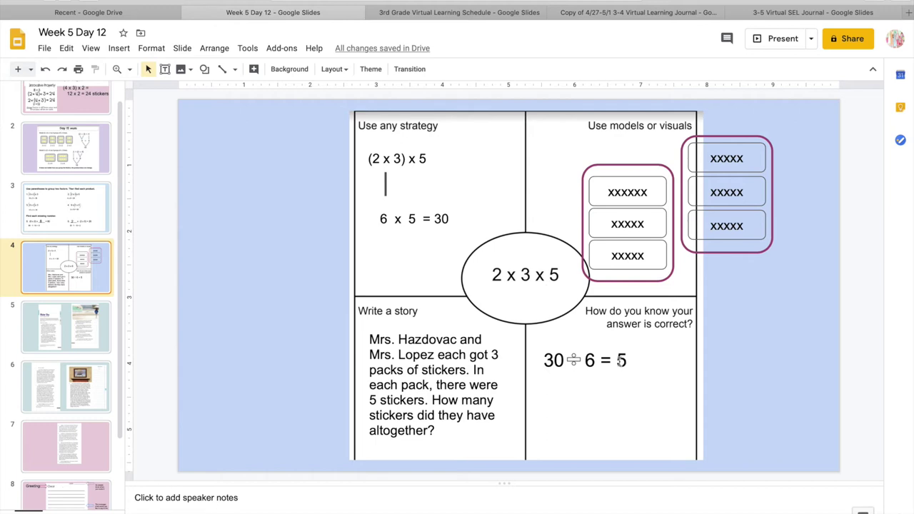
{"action": "scroll", "coordinate": [90, 283], "scroll_direction": "up", "scroll_amount": 1}
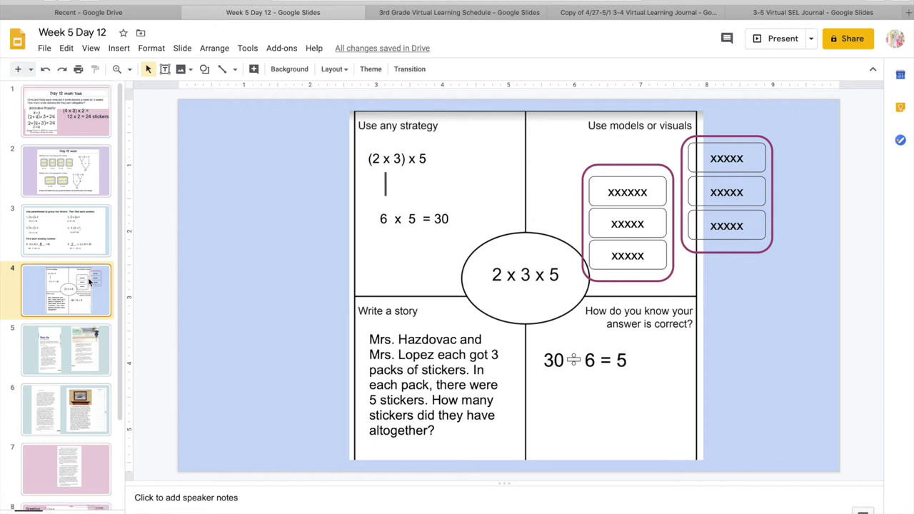
{"action": "scroll", "coordinate": [86, 278], "scroll_direction": "down", "scroll_amount": 3}
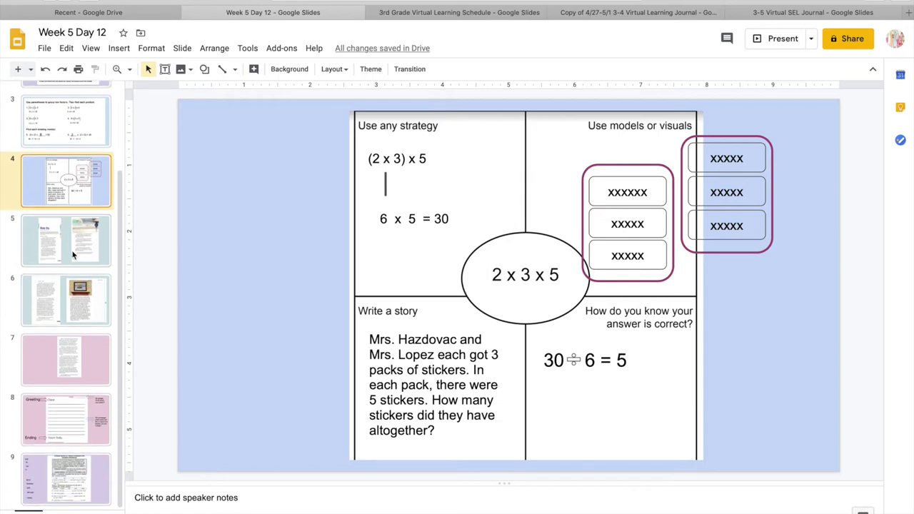
{"action": "left_click", "coordinate": [73, 255]}
Step: Read the Day 12 plan in the Grade 3 packet PDF, then return to the slides at slide 6
{"action": "left_click", "coordinate": [115, 11]}
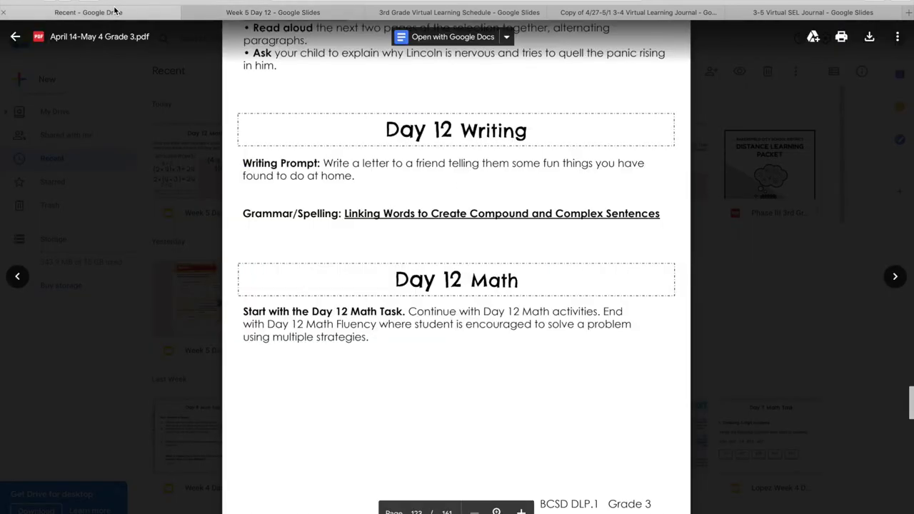
{"action": "scroll", "coordinate": [406, 308], "scroll_direction": "up", "scroll_amount": 3}
{"action": "scroll", "coordinate": [406, 307], "scroll_direction": "down", "scroll_amount": 1}
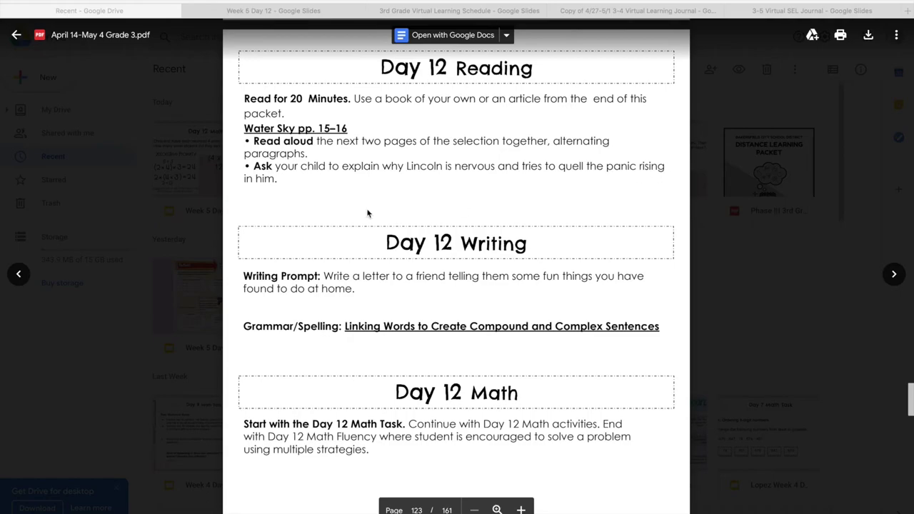
{"action": "left_click", "coordinate": [292, 14]}
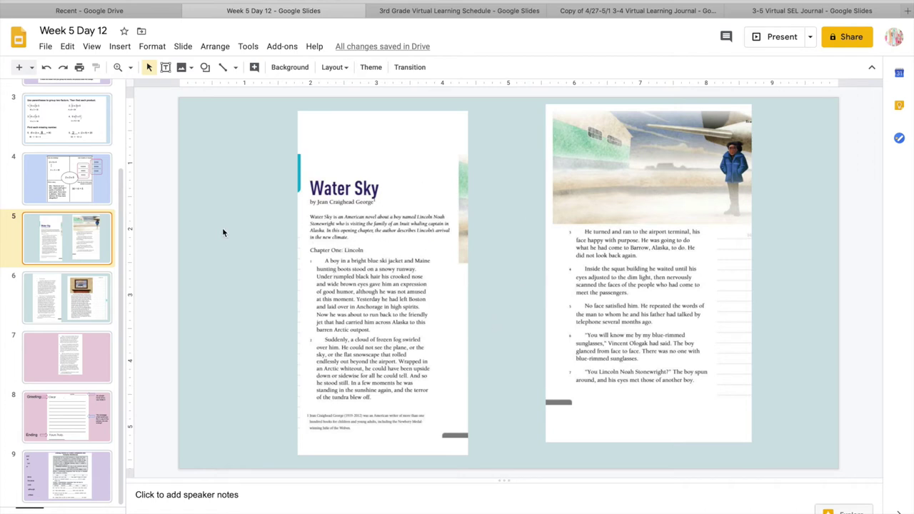
{"action": "key", "text": "Down"}
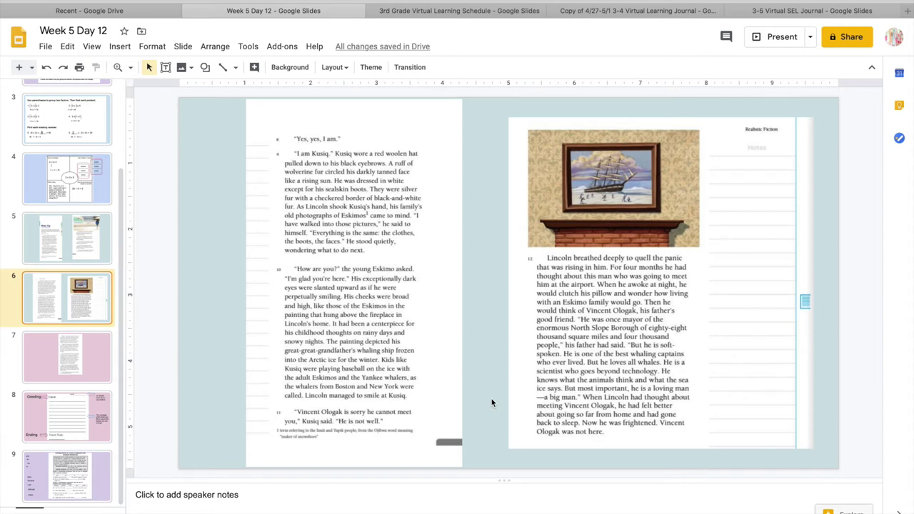
{"action": "left_click", "coordinate": [88, 256]}
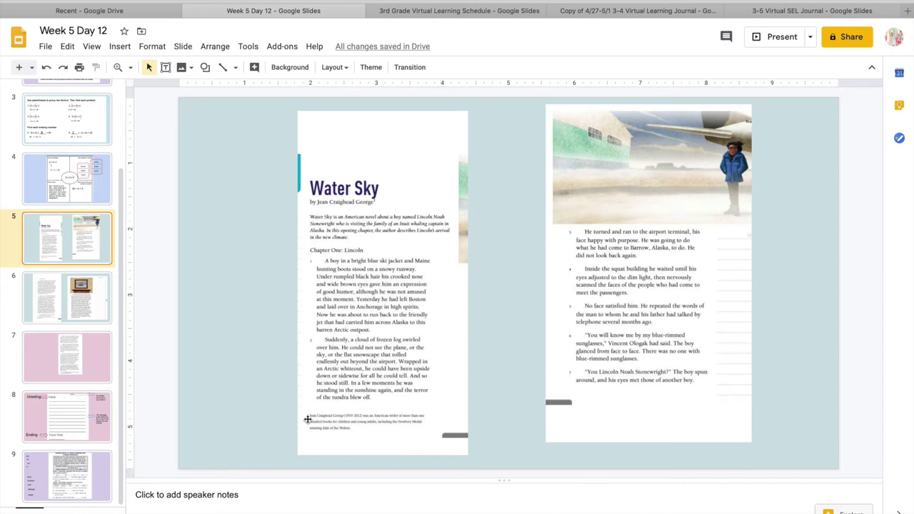
{"action": "left_click", "coordinate": [72, 314]}
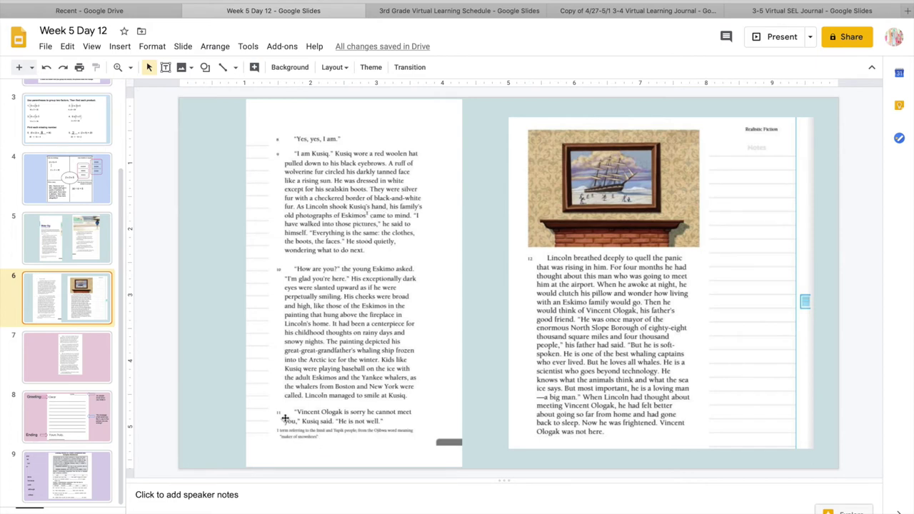
{"action": "left_click", "coordinate": [55, 259]}
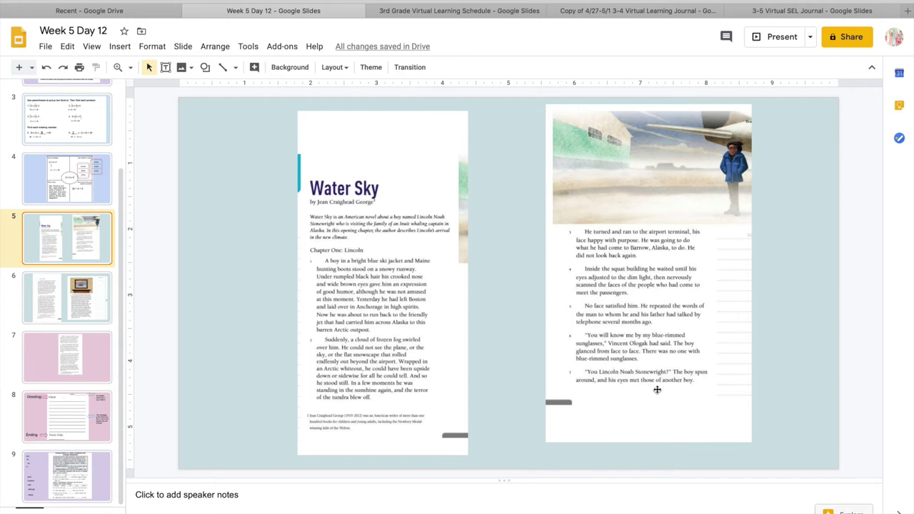
{"action": "left_click", "coordinate": [59, 320]}
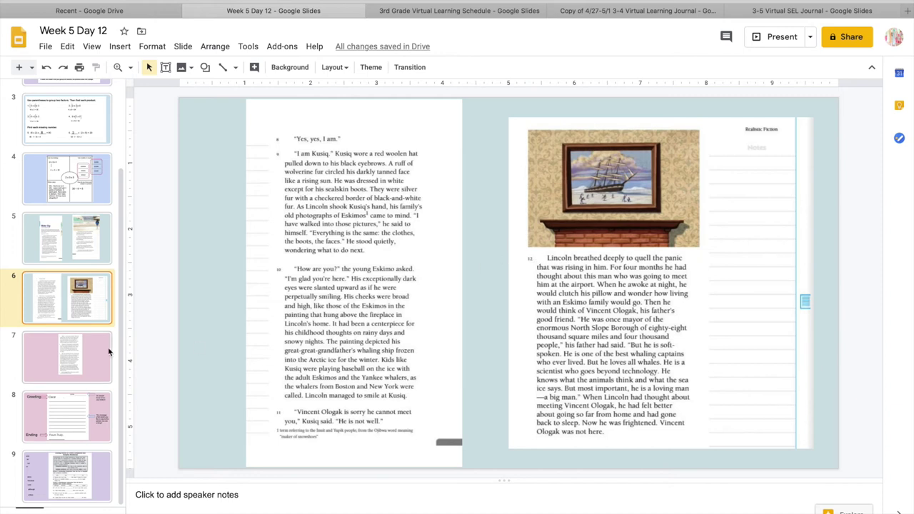
Step: Show slide 7, where the Water Sky reading continues with paragraphs 13–17
{"action": "left_click", "coordinate": [63, 377]}
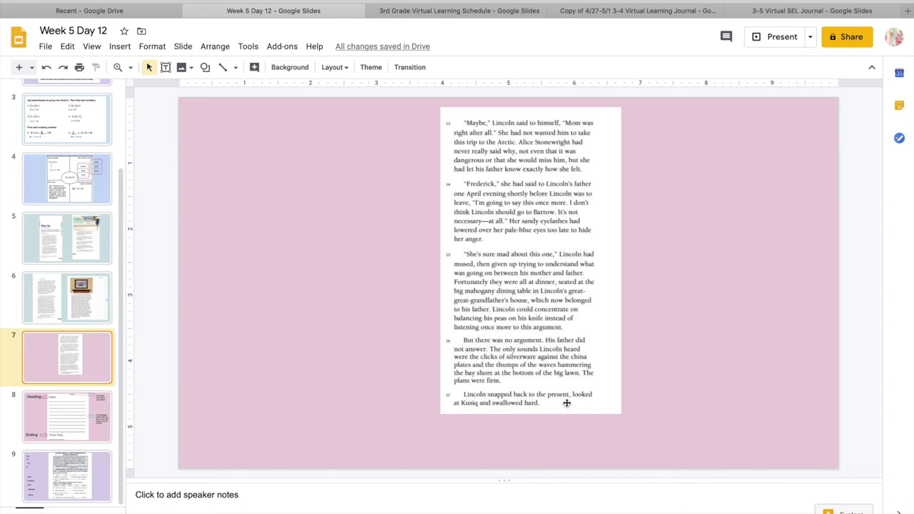
Step: Return to the Water Sky slide, then view the Day 12 schedule in the packet PDF
{"action": "left_click", "coordinate": [58, 231]}
{"action": "left_click", "coordinate": [109, 12]}
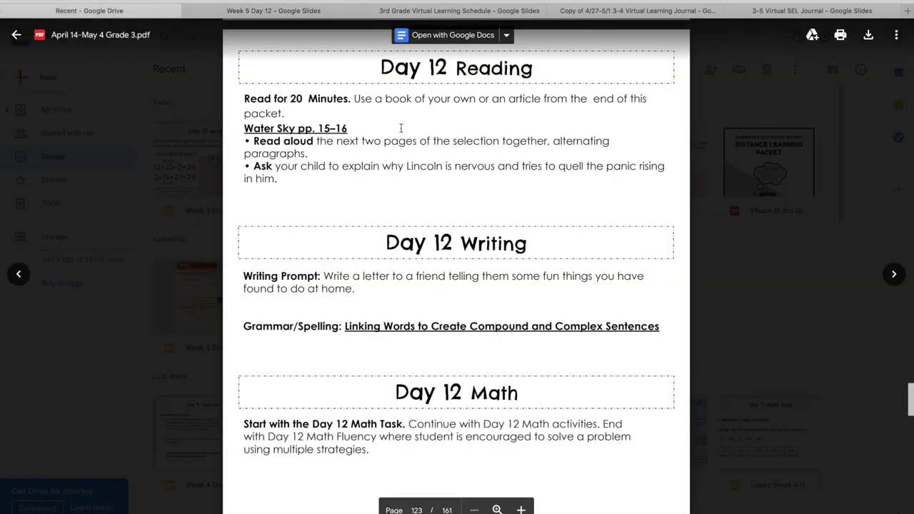
Step: Page through the Water Sky title slide and slides 6 and 7, then recheck the Day 12 PDF
{"action": "left_click", "coordinate": [293, 10]}
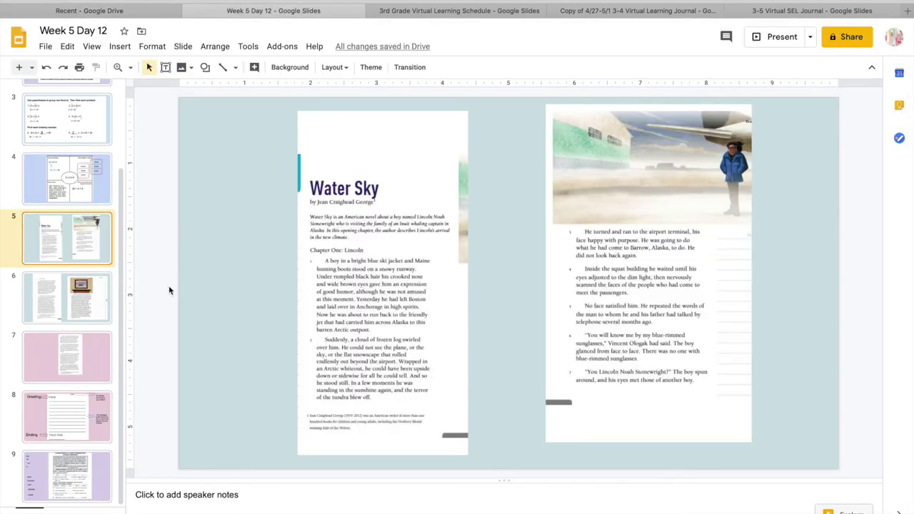
{"action": "left_click", "coordinate": [67, 306]}
{"action": "left_click", "coordinate": [71, 258]}
{"action": "left_click", "coordinate": [75, 304]}
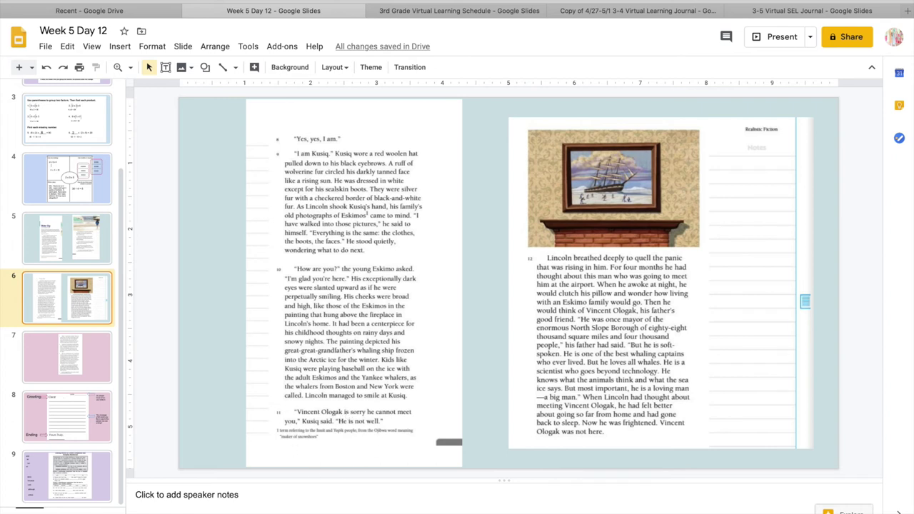
{"action": "left_click", "coordinate": [50, 362]}
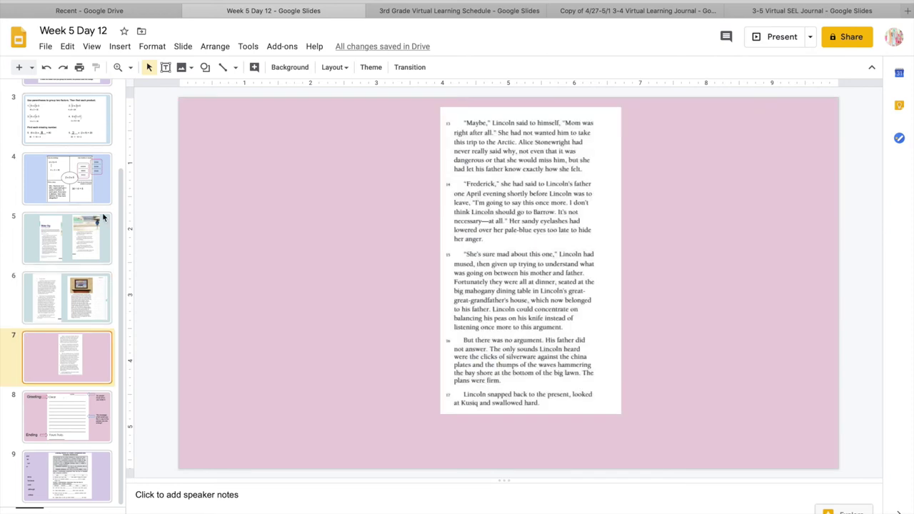
{"action": "left_click", "coordinate": [68, 289]}
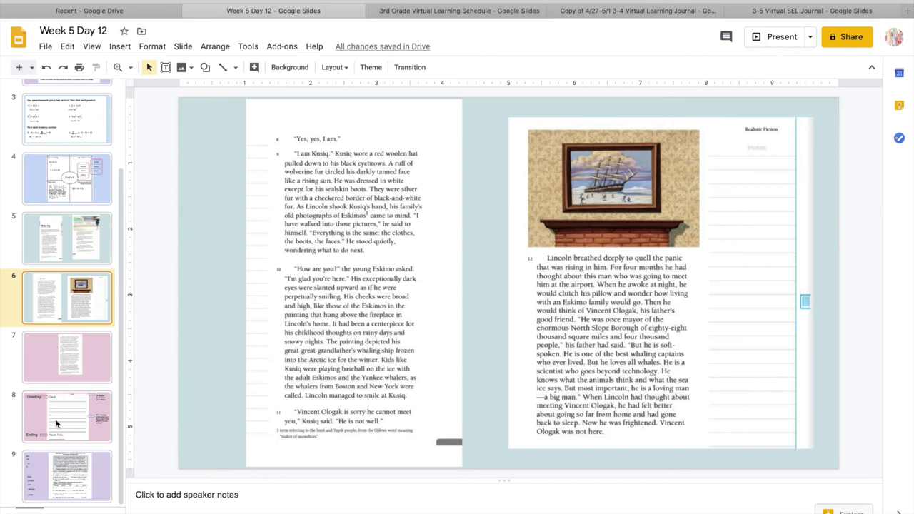
{"action": "left_click", "coordinate": [72, 372]}
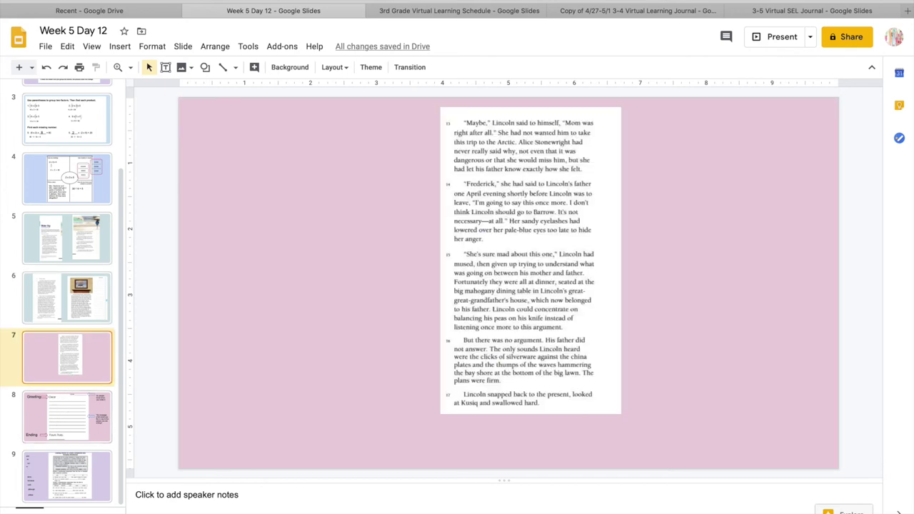
{"action": "left_click", "coordinate": [107, 10]}
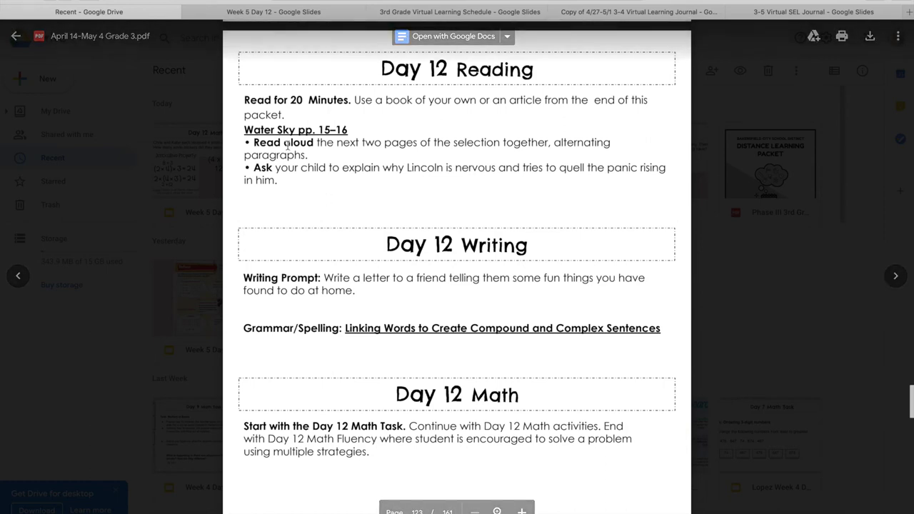
Step: Return to the Week 5 Day 12 deck and show slide 8's friendly-letter template
{"action": "left_click", "coordinate": [227, 10]}
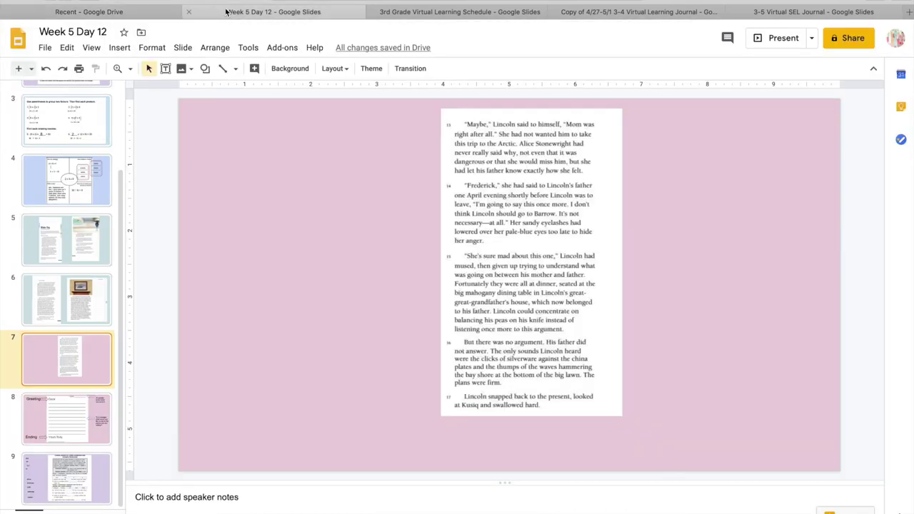
{"action": "left_click", "coordinate": [92, 424]}
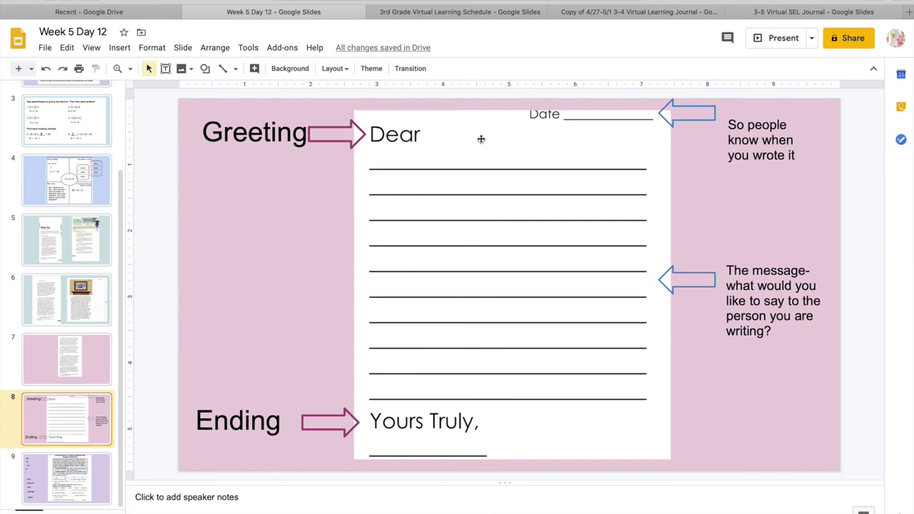
Step: Fill the greeting blank after 'Dear' with 'friend'
{"action": "left_click", "coordinate": [439, 136]}
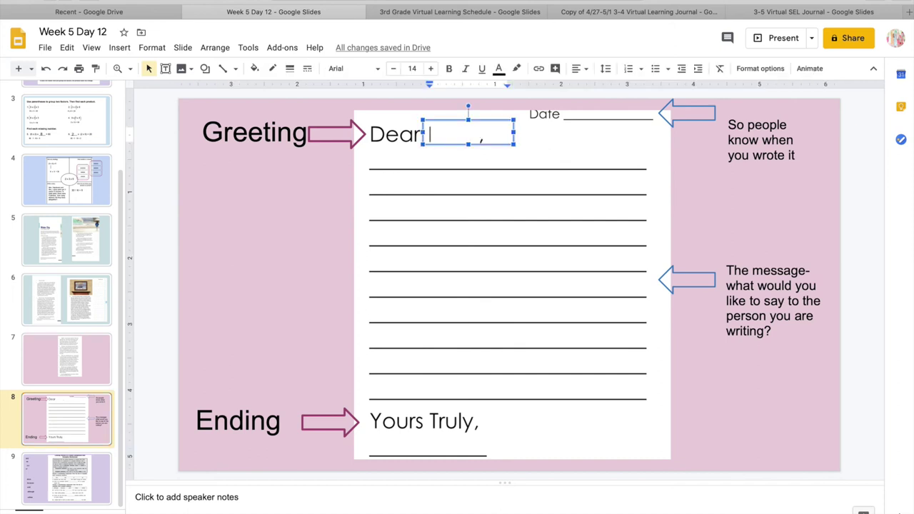
{"action": "type", "text": "Miss H"}
{"action": "key", "text": "BackSpace"}
{"action": "key", "text": "BackSpace"}
{"action": "key", "text": "BackSpace"}
{"action": "key", "text": "BackSpace"}
{"action": "key", "text": "BackSpace"}
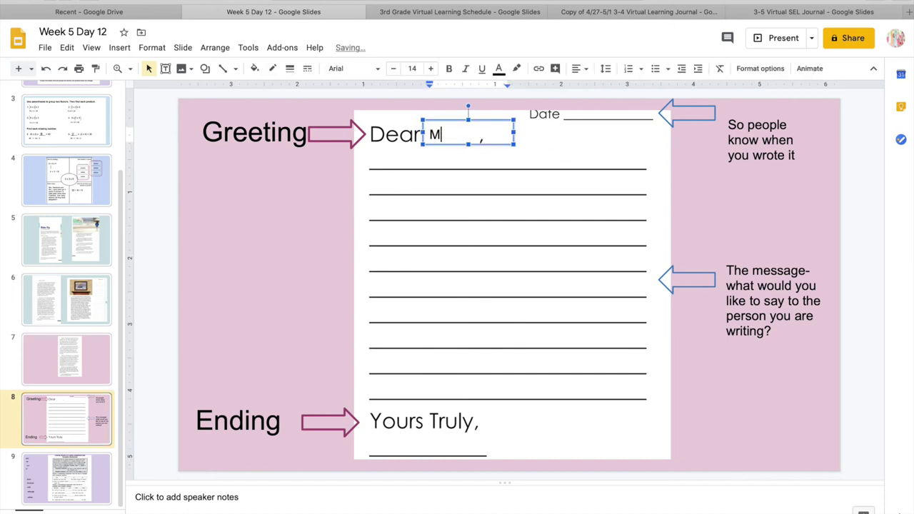
{"action": "key", "text": "BackSpace"}
{"action": "type", "text": "firen"}
{"action": "key", "text": "BackSpace"}
{"action": "key", "text": "BackSpace"}
{"action": "key", "text": "BackSpace"}
{"action": "key", "text": "BackSpace"}
{"action": "type", "text": "riend"}
Step: Write the first letter line about finding so many fun things to do at home!
{"action": "left_click", "coordinate": [390, 159]}
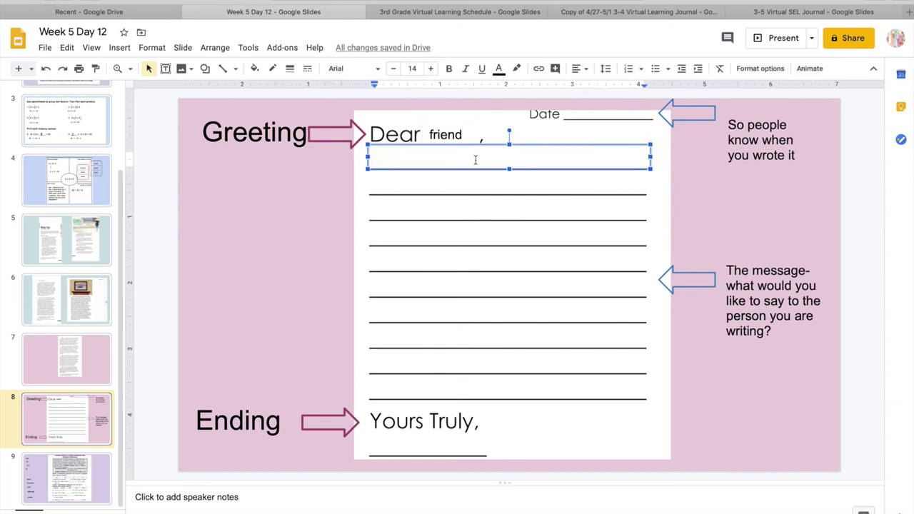
{"action": "left_click", "coordinate": [82, 11]}
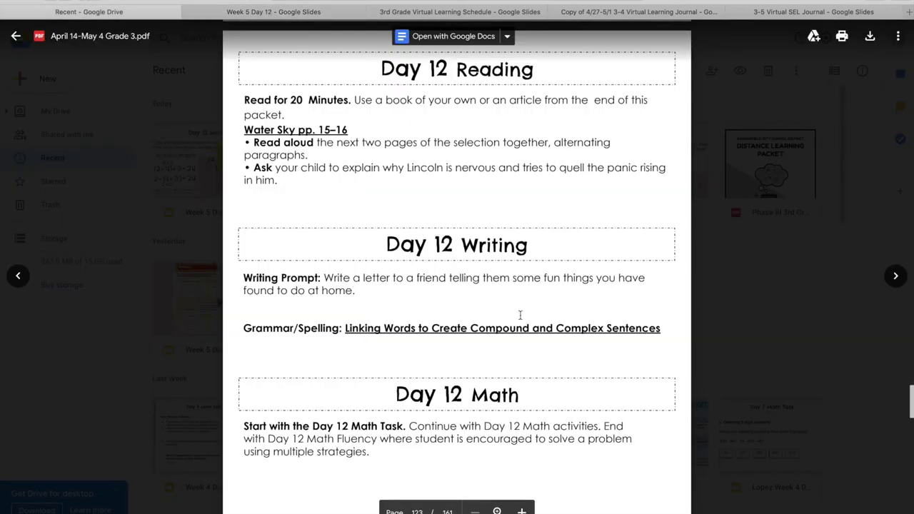
{"action": "left_click", "coordinate": [286, 12]}
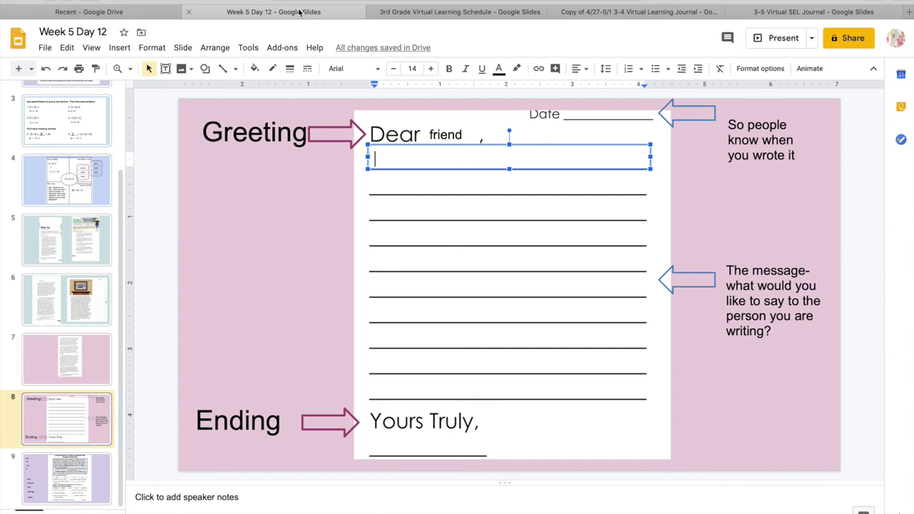
{"action": "type", "text": "I have found"}
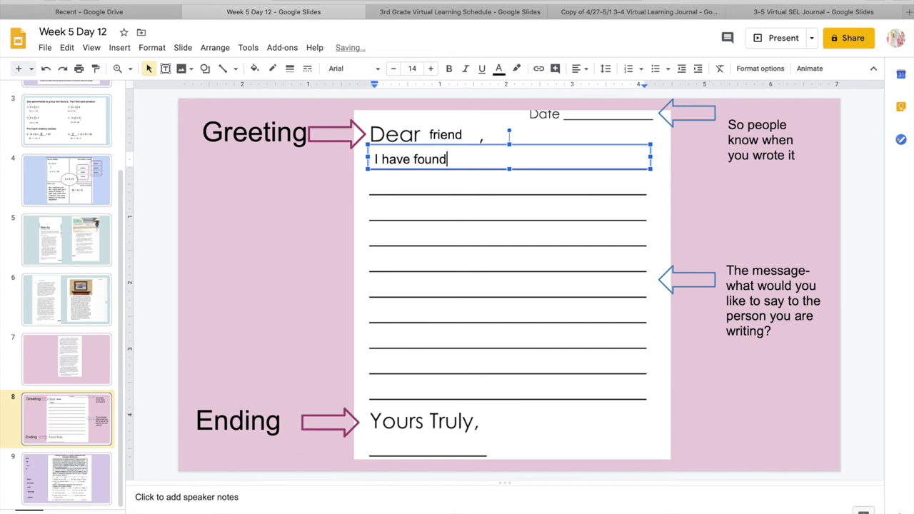
{"action": "type", "text": " so many fun thin"}
{"action": "key", "text": "BackSpace"}
{"action": "key", "text": "BackSpace"}
{"action": "key", "text": "BackSpace"}
{"action": "type", "text": "fun things to do at homeQ"}
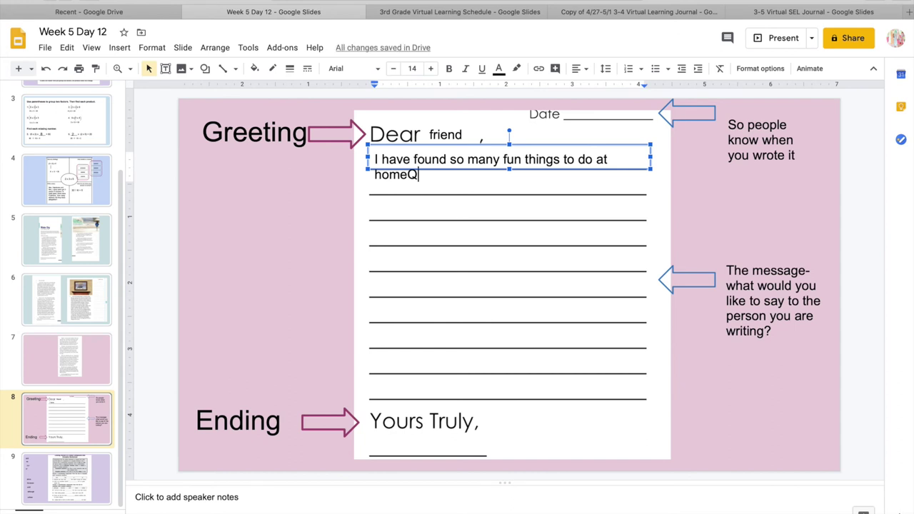
{"action": "key", "text": "BackSpace"}
{"action": "type", "text": "!"}
Step: Type the teacher's name as the signature under 'Yours Truly,'
{"action": "left_click", "coordinate": [418, 438]}
{"action": "type", "text": "Miss Hazdovac"}
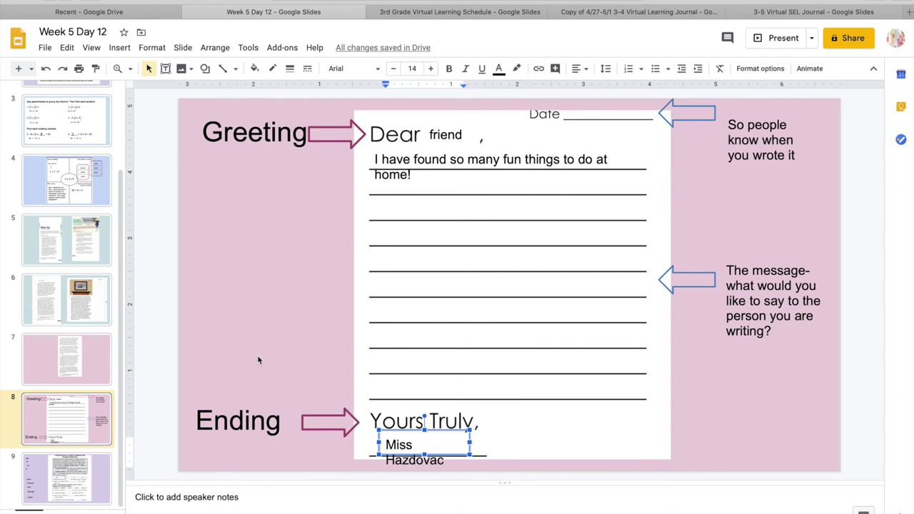
{"action": "left_click", "coordinate": [220, 319]}
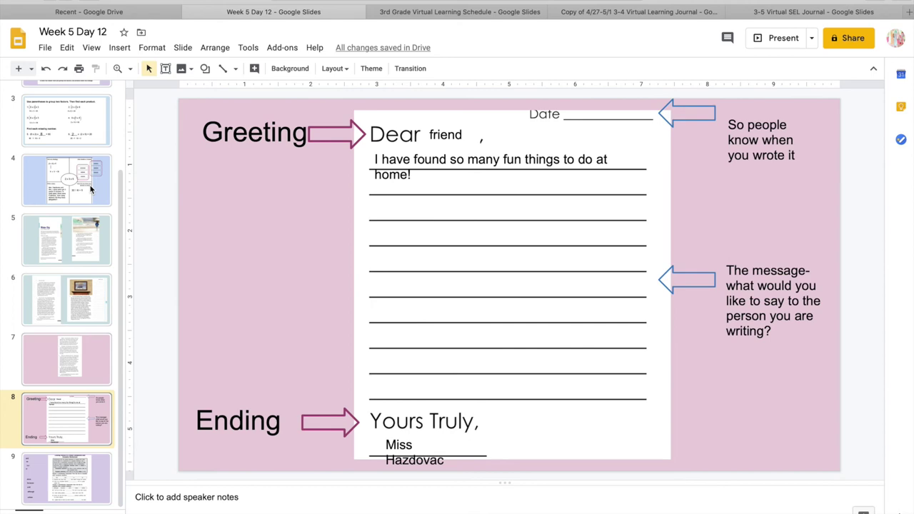
Step: Check the Day 12 grammar assignment in the PDF, then show slide 9's Linking Words worksheet
{"action": "left_click", "coordinate": [128, 12]}
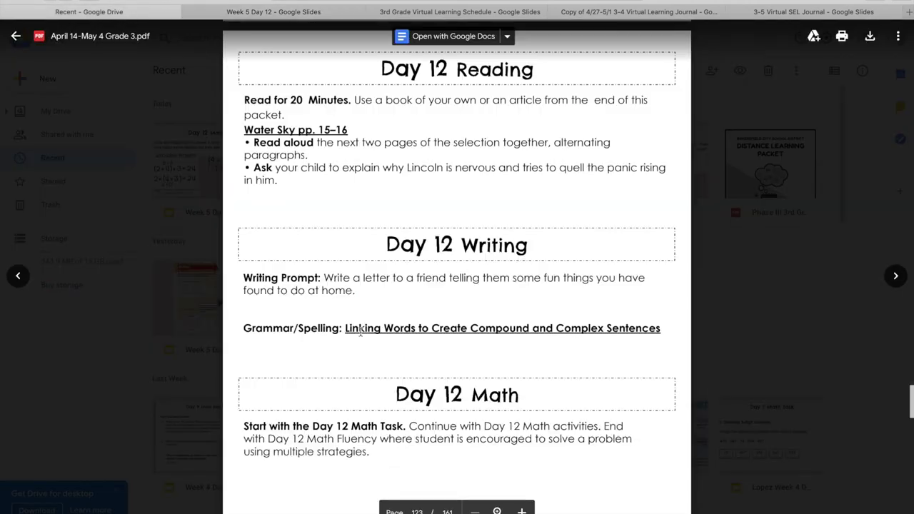
{"action": "left_click", "coordinate": [289, 18]}
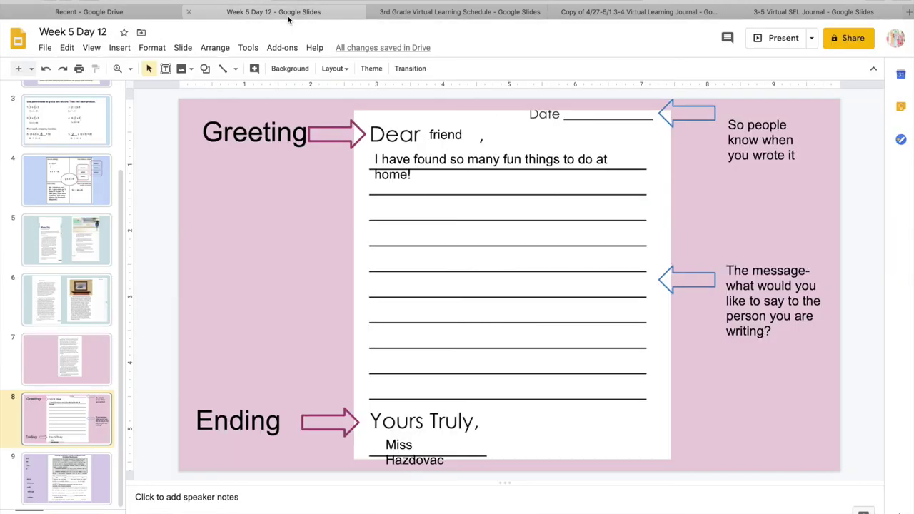
{"action": "left_click", "coordinate": [45, 498]}
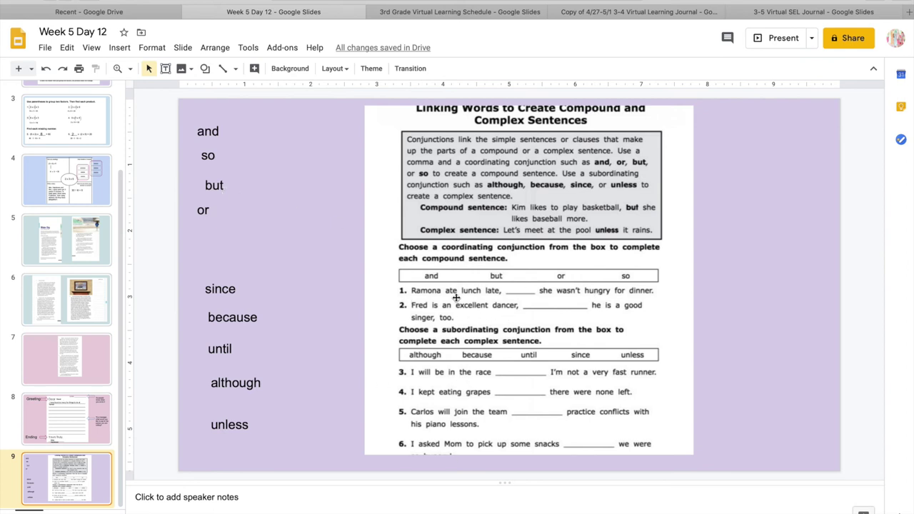
Step: Drop the word 'so' into sentence 1's blank and 'and' into sentence 2's blank
{"action": "left_click", "coordinate": [216, 153]}
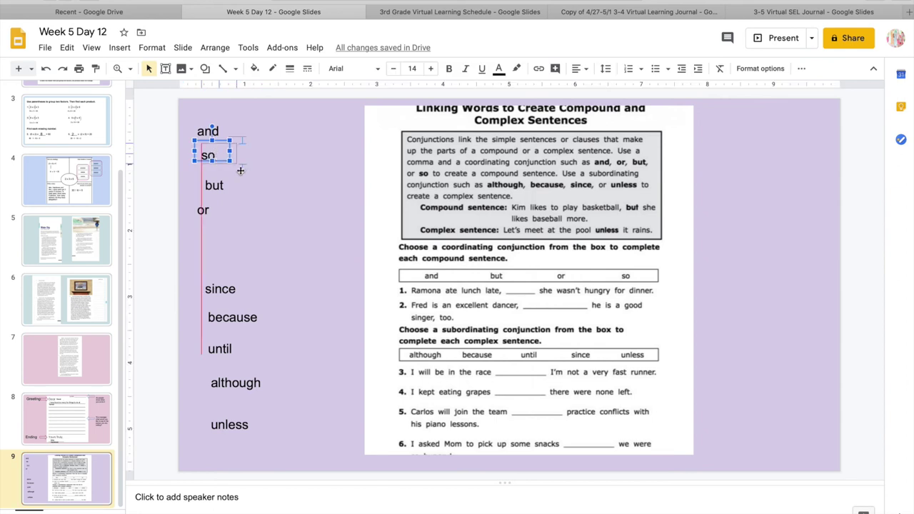
{"action": "left_click_drag", "start_coordinate": [221, 155], "coordinate": [532, 286]}
{"action": "left_click", "coordinate": [697, 298]}
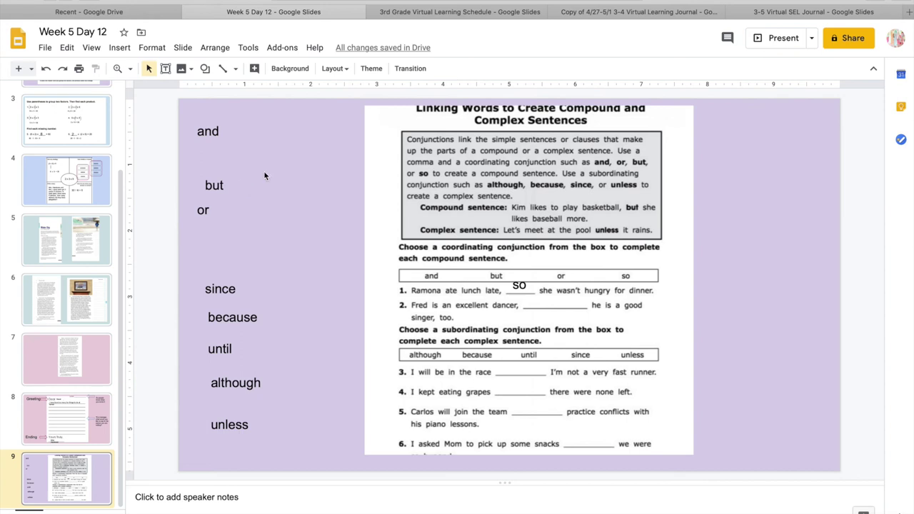
{"action": "left_click", "coordinate": [208, 132]}
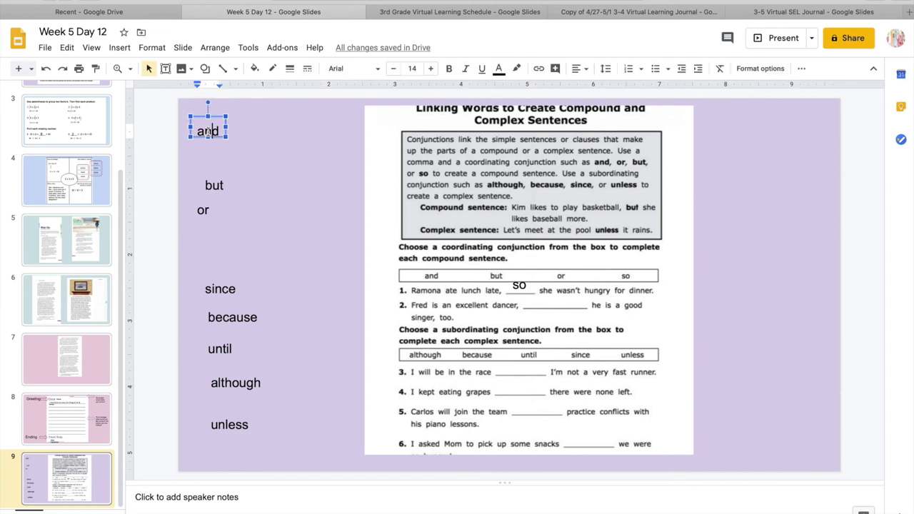
{"action": "left_click_drag", "start_coordinate": [211, 138], "coordinate": [577, 309]}
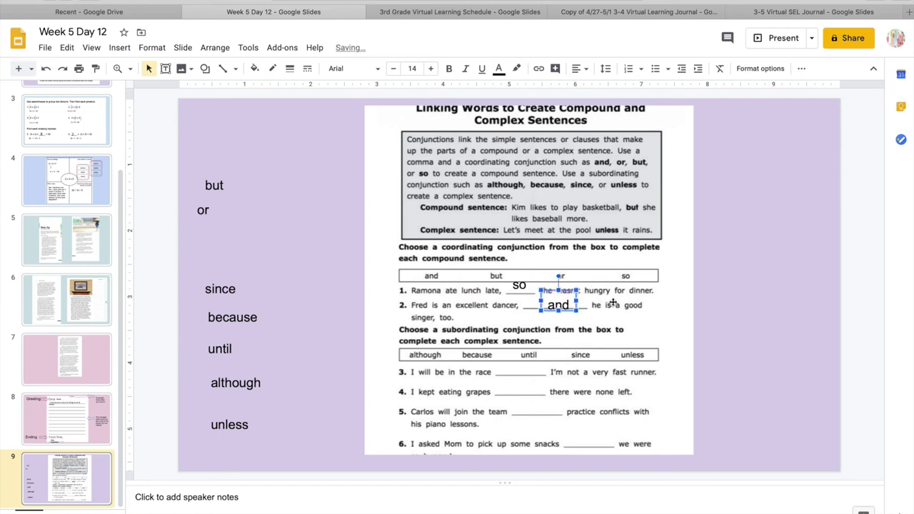
Step: Place 'although', 'until' and 'unless' in the blanks of sentences 3, 4 and 5
{"action": "left_click", "coordinate": [822, 279]}
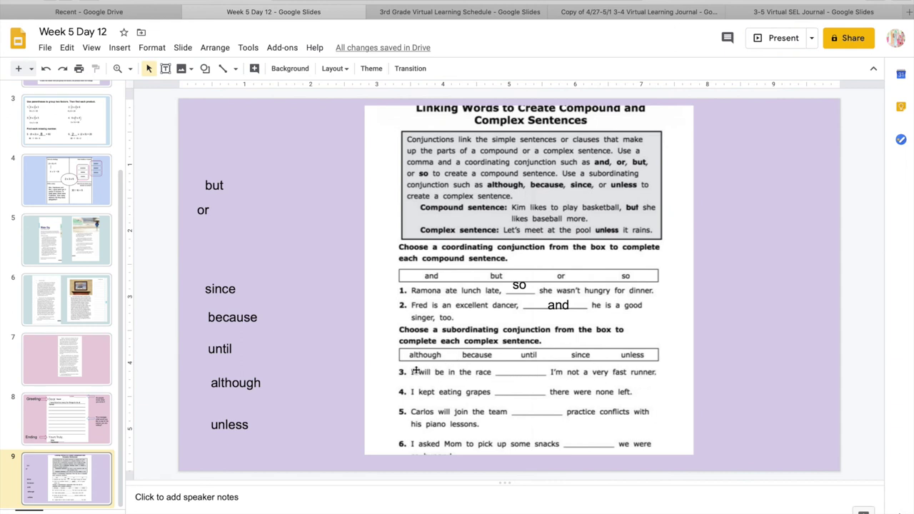
{"action": "left_click", "coordinate": [246, 380]}
{"action": "left_click_drag", "start_coordinate": [241, 380], "coordinate": [544, 379]}
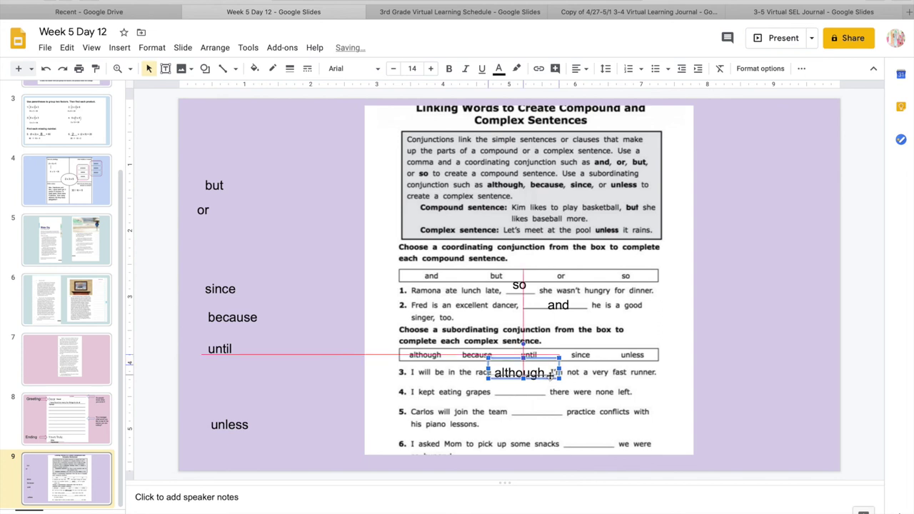
{"action": "left_click", "coordinate": [743, 368]}
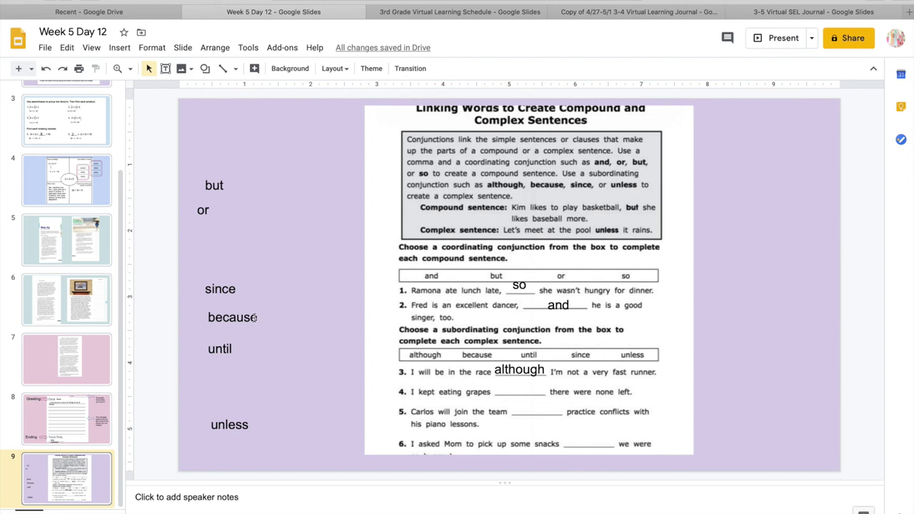
{"action": "left_click", "coordinate": [229, 346]}
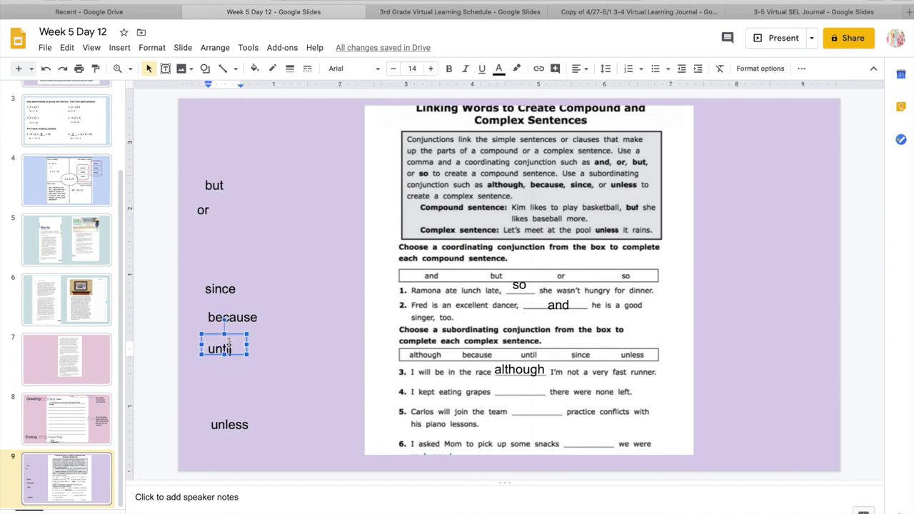
{"action": "left_click_drag", "start_coordinate": [241, 335], "coordinate": [539, 384]}
{"action": "left_click", "coordinate": [793, 365]}
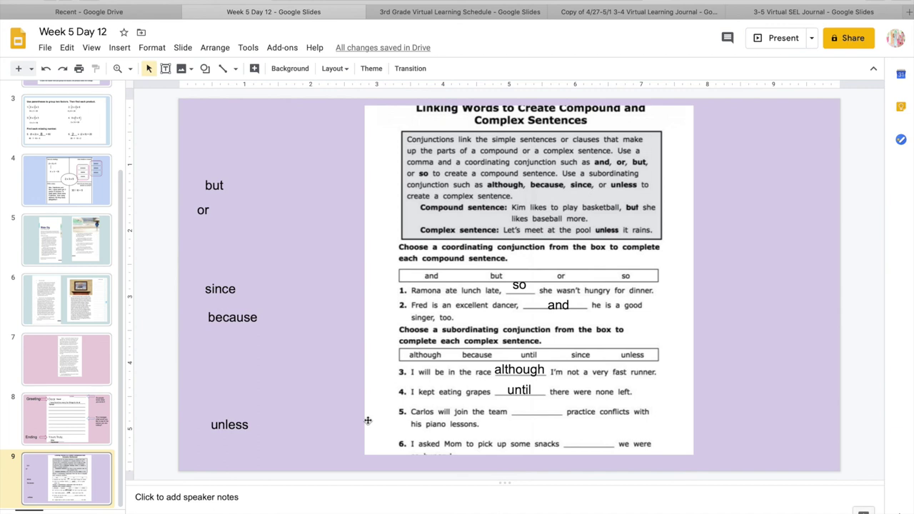
{"action": "left_click", "coordinate": [240, 426]}
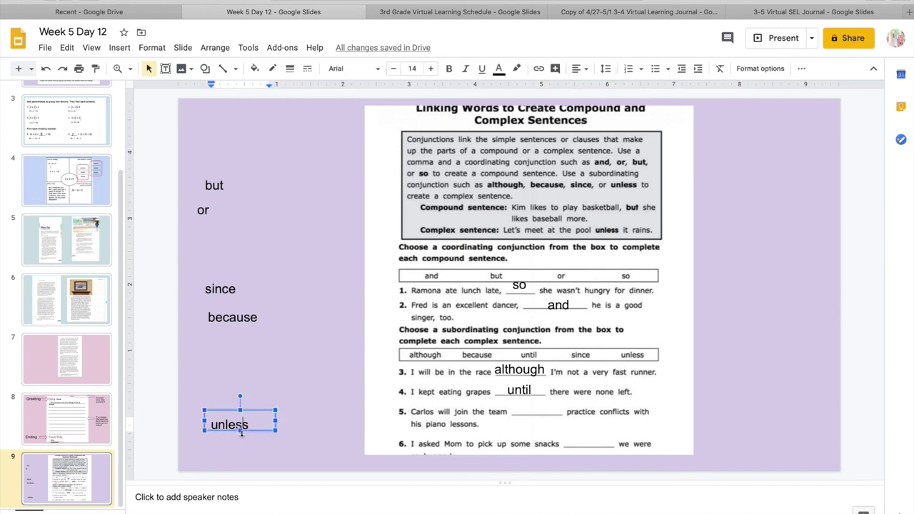
{"action": "left_click_drag", "start_coordinate": [251, 429], "coordinate": [554, 414]}
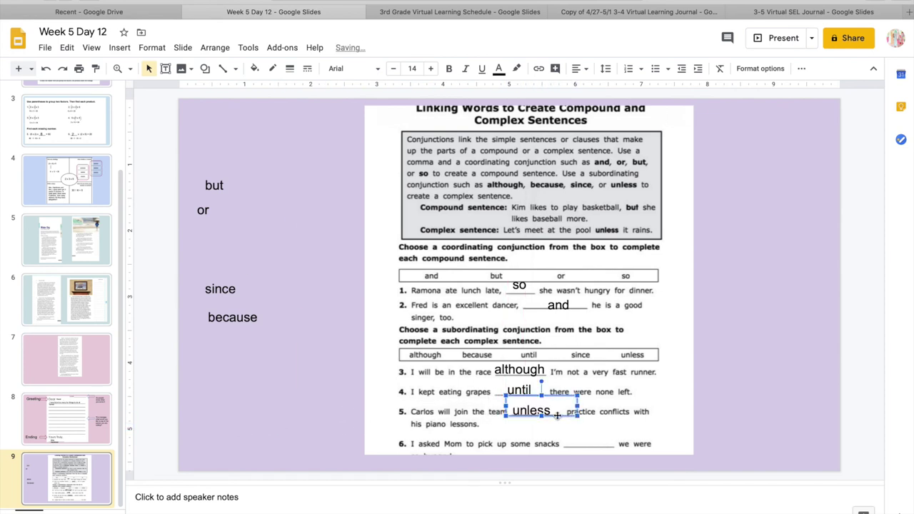
{"action": "left_click", "coordinate": [558, 430]}
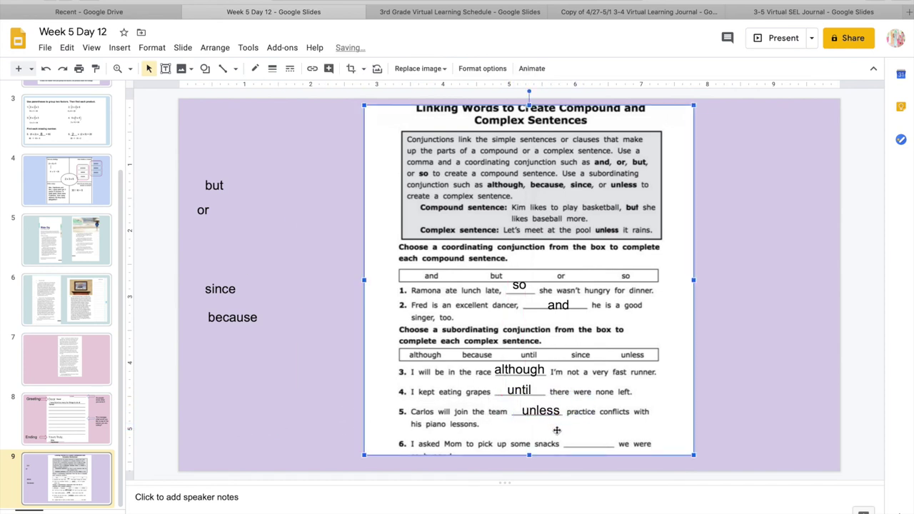
{"action": "left_click", "coordinate": [281, 422]}
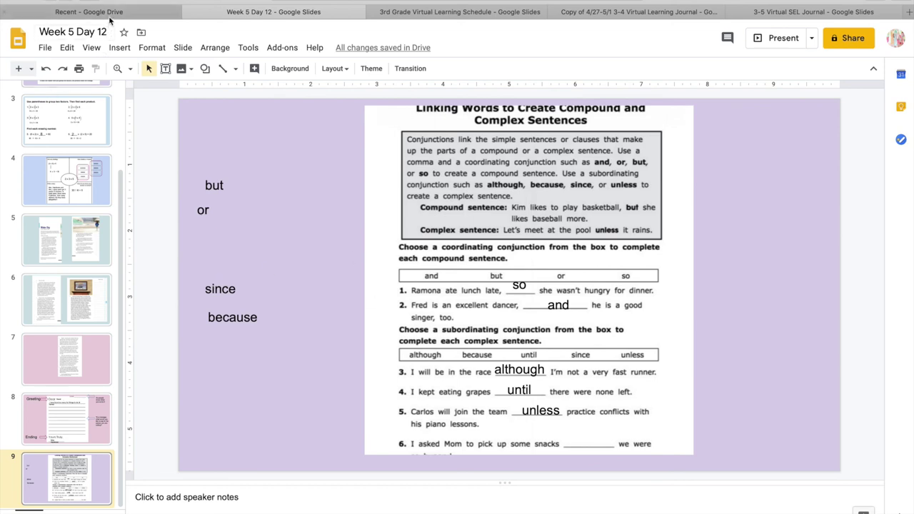
{"action": "left_click", "coordinate": [87, 12]}
{"action": "scroll", "coordinate": [407, 374], "scroll_direction": "down", "scroll_amount": 20}
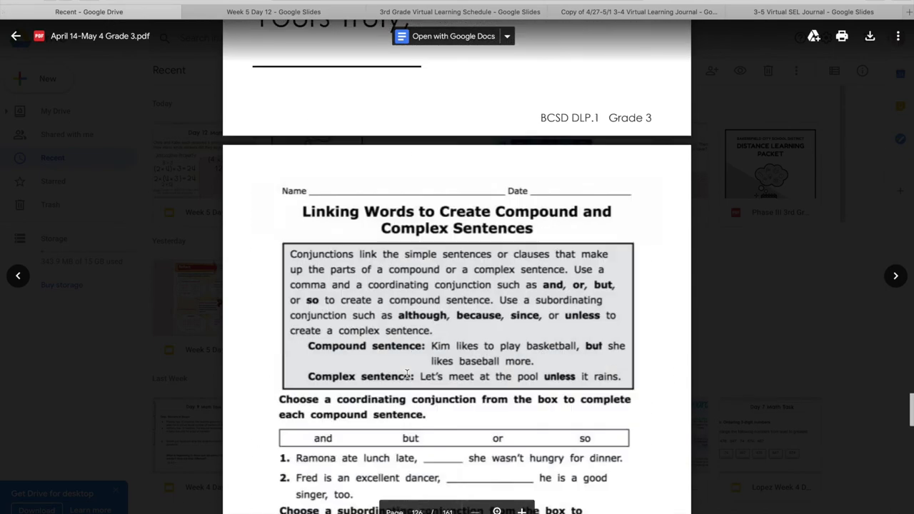
{"action": "scroll", "coordinate": [407, 379], "scroll_direction": "up", "scroll_amount": 1}
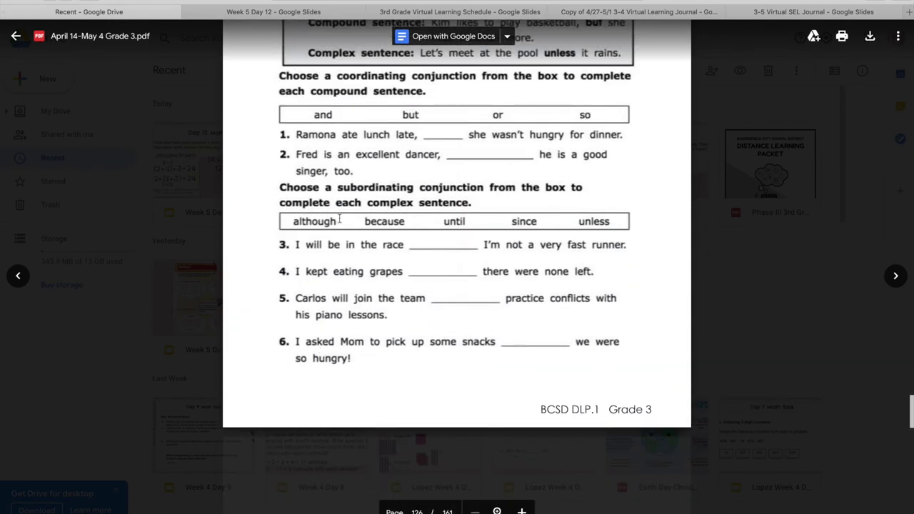
{"action": "left_click", "coordinate": [298, 12]}
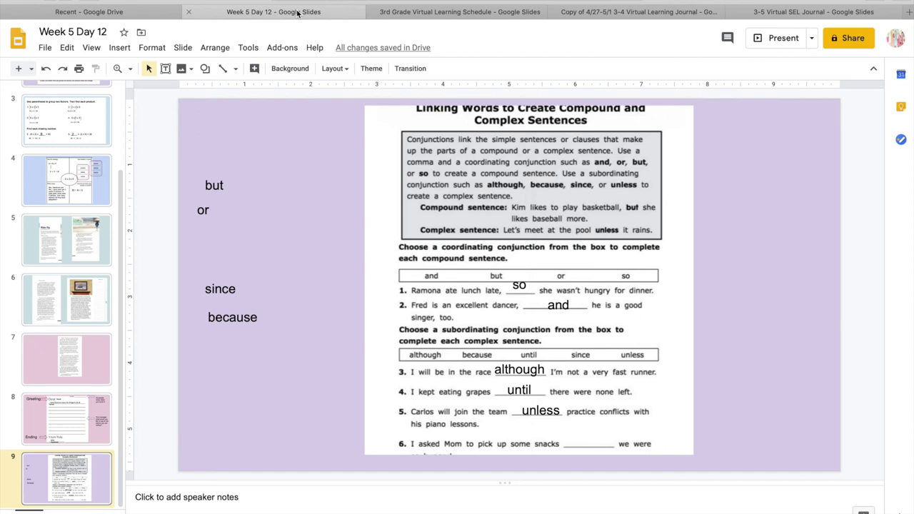
{"action": "left_click", "coordinate": [255, 317]}
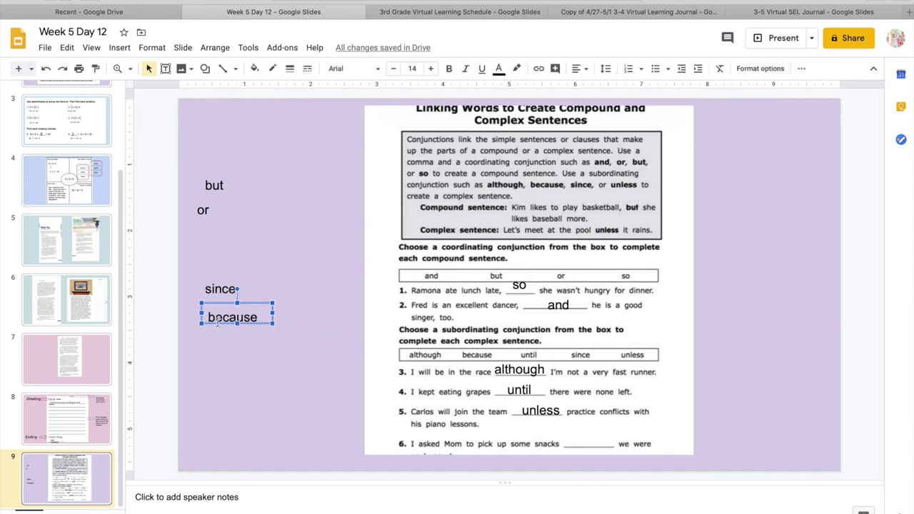
Step: Set 'because' neatly on sentence 6's blank, then return to the letter template slide
{"action": "left_click_drag", "start_coordinate": [203, 318], "coordinate": [566, 442]}
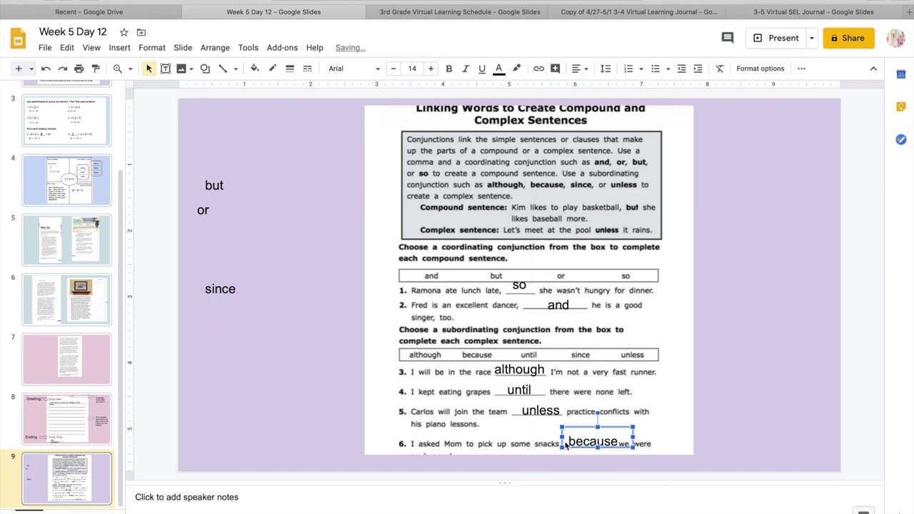
{"action": "left_click_drag", "start_coordinate": [620, 428], "coordinate": [614, 427]}
{"action": "left_click", "coordinate": [777, 409]}
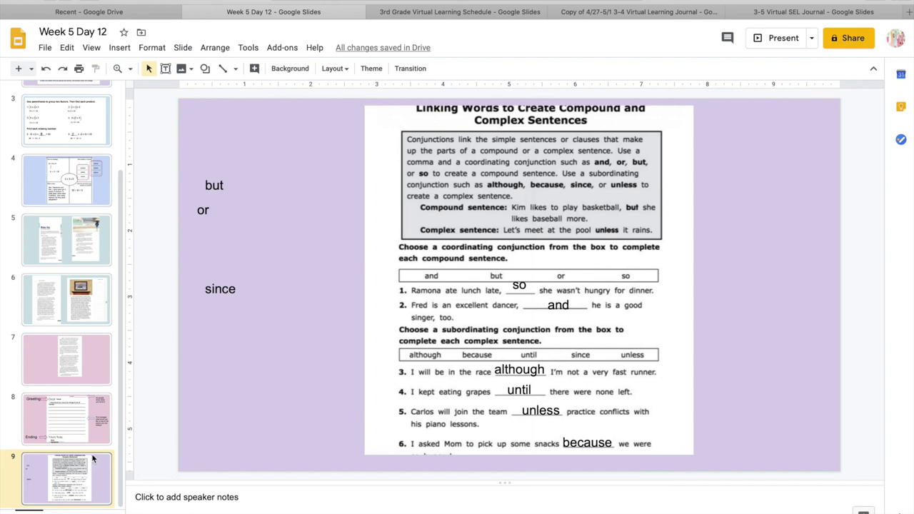
{"action": "scroll", "coordinate": [92, 455], "scroll_direction": "up", "scroll_amount": 5}
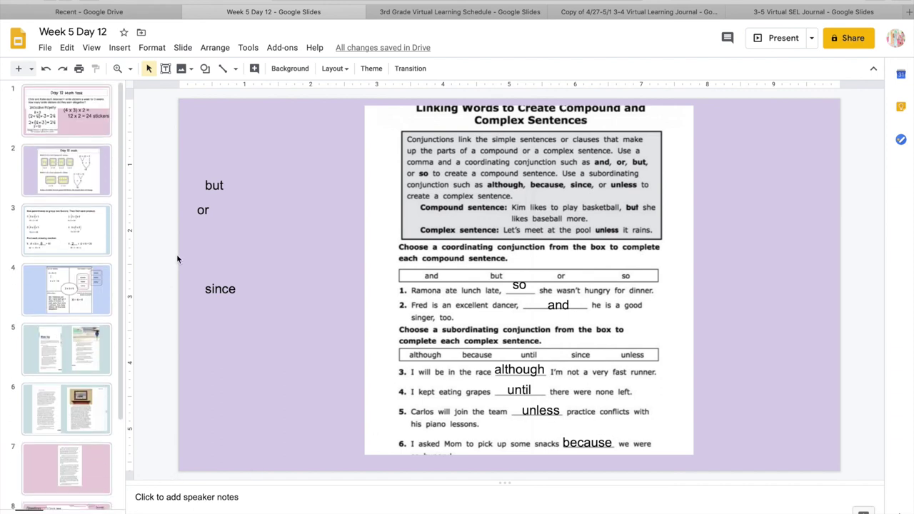
{"action": "key", "text": "Up"}
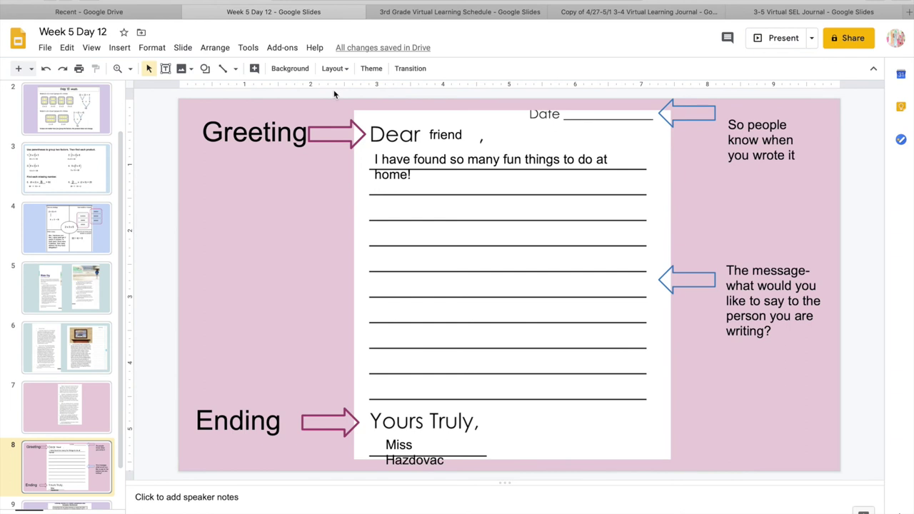
{"action": "left_click", "coordinate": [414, 10]}
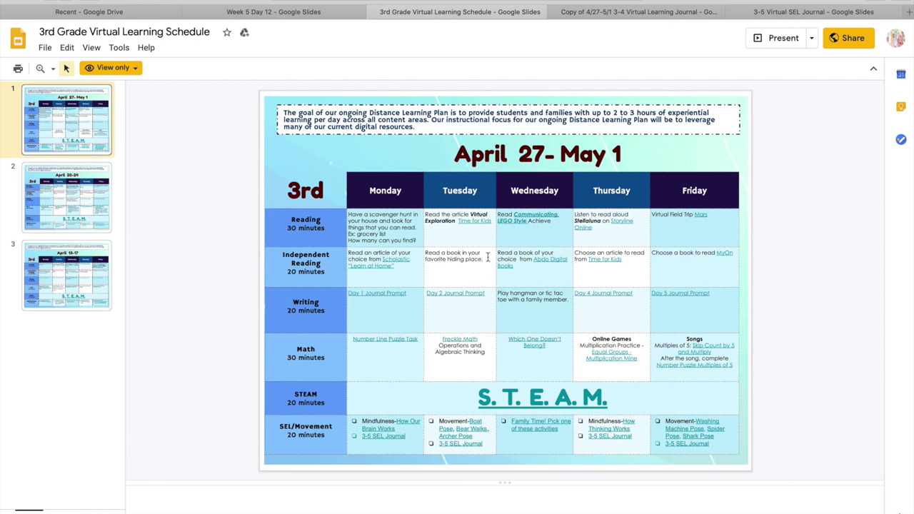
Step: Switch to the 'Copy of 4/27-5/1 3-4 Virtual Learning Journal' showing its Day 2 prompt
{"action": "left_click", "coordinate": [670, 13]}
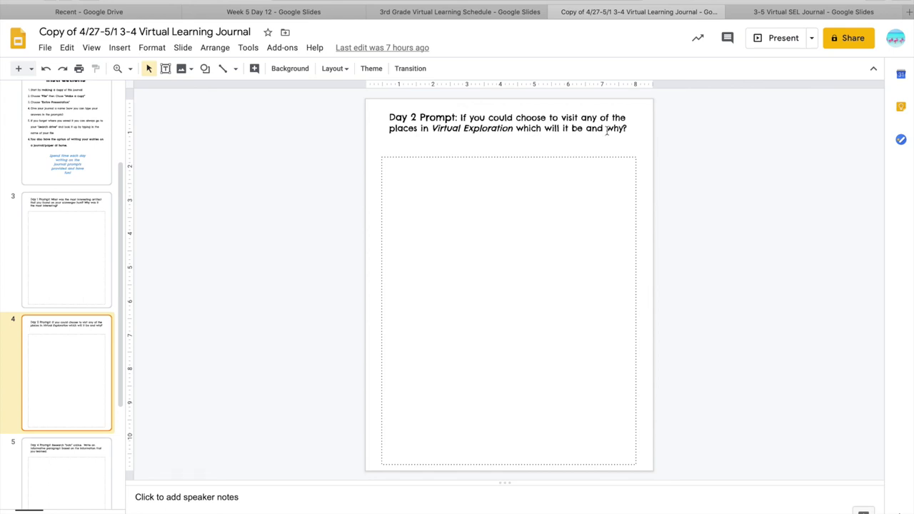
Step: Look over the Day 2 prompt and answer box, then switch to the 3-5 Virtual SEL Journal
{"action": "left_click_drag", "start_coordinate": [606, 128], "coordinate": [631, 129]}
{"action": "left_click", "coordinate": [616, 136]}
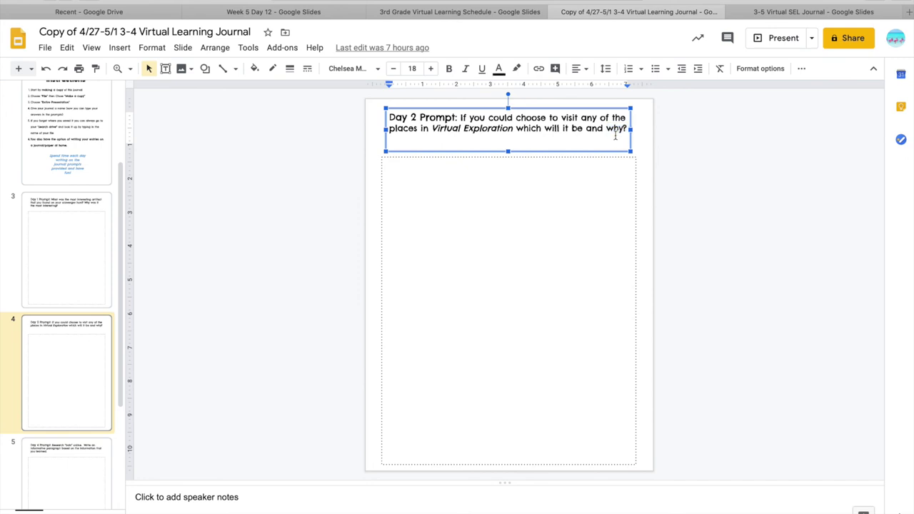
{"action": "left_click", "coordinate": [607, 184]}
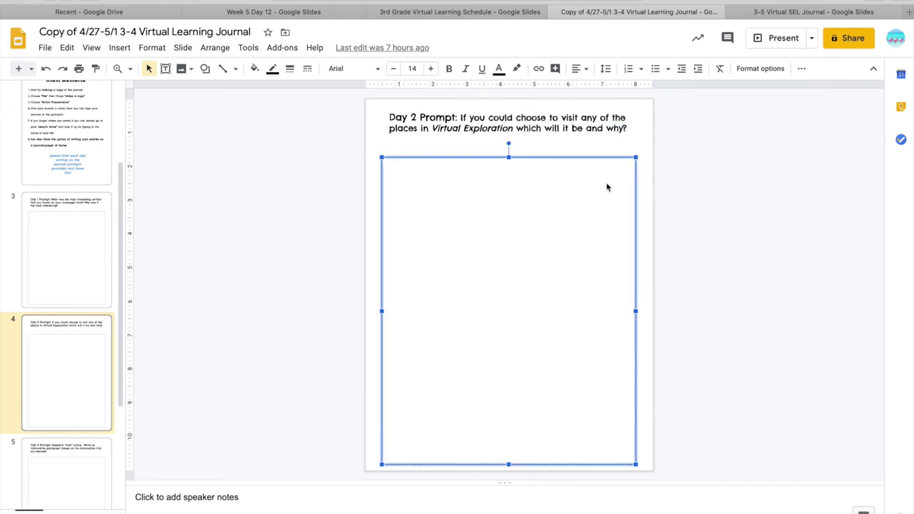
{"action": "left_click", "coordinate": [641, 185]}
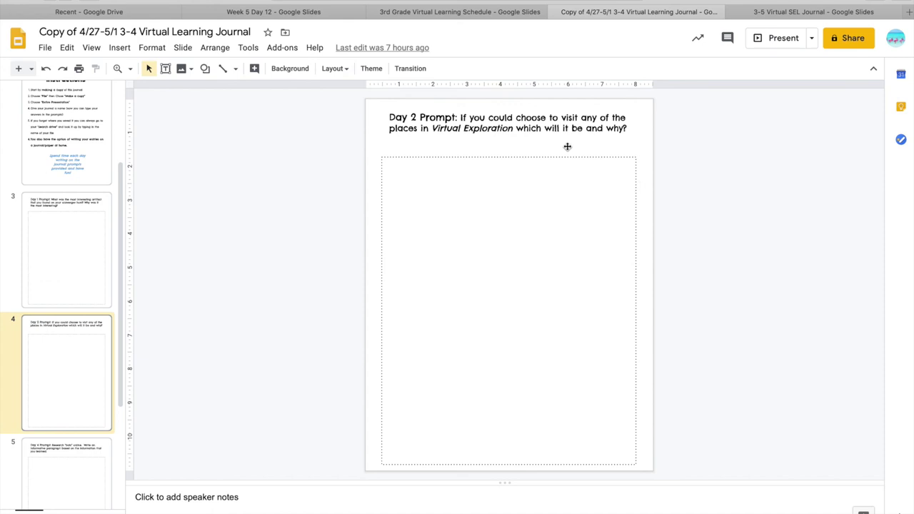
{"action": "left_click", "coordinate": [458, 12]}
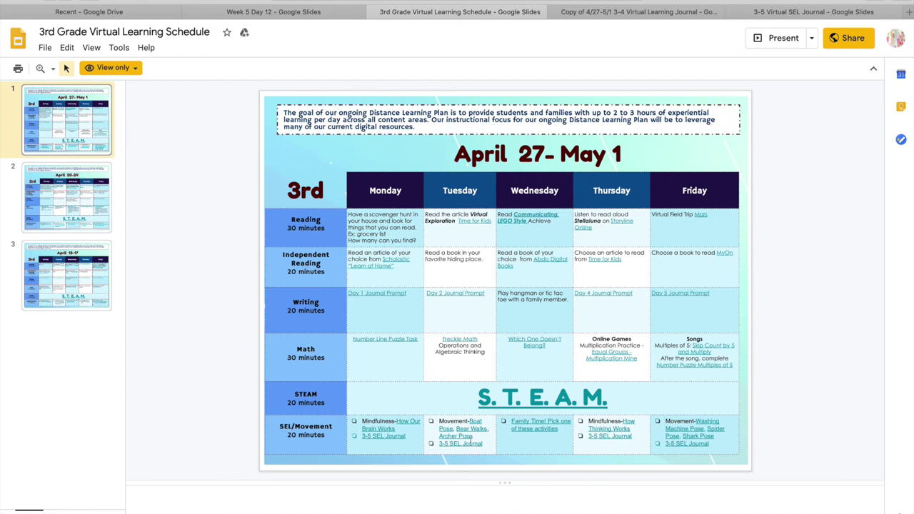
{"action": "left_click", "coordinate": [807, 13]}
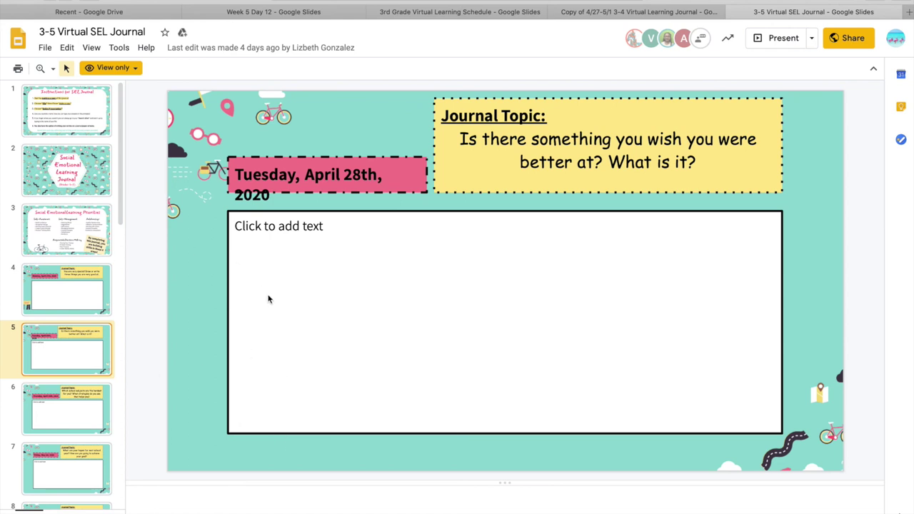
Step: Go from the Virtual Learning Journal copy back to the 3rd Grade schedule's April 27–May 1 plan
{"action": "left_click", "coordinate": [629, 12]}
{"action": "left_click", "coordinate": [445, 12]}
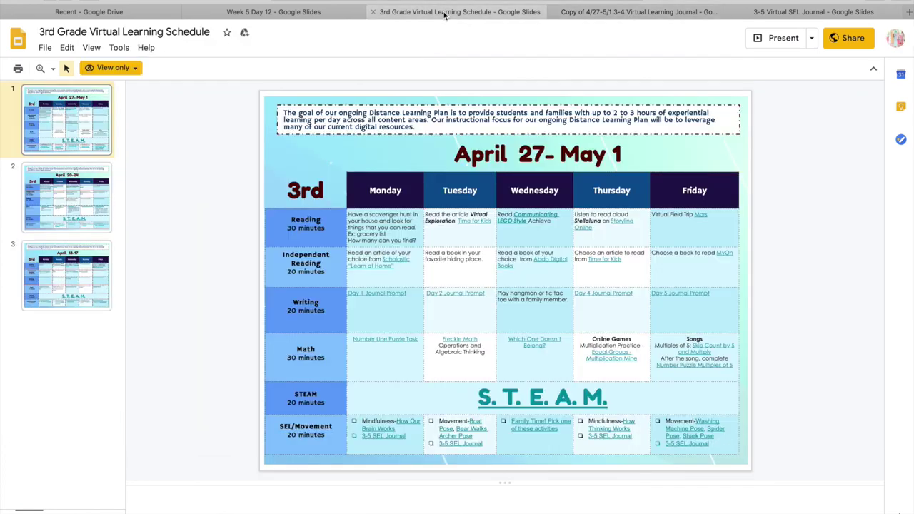
Step: Reopen 'April 14-May 4 Grade 3.pdf' in Drive and scroll to the Day 12 Reading/Writing/Math page
{"action": "left_click", "coordinate": [296, 12]}
{"action": "left_click", "coordinate": [88, 12]}
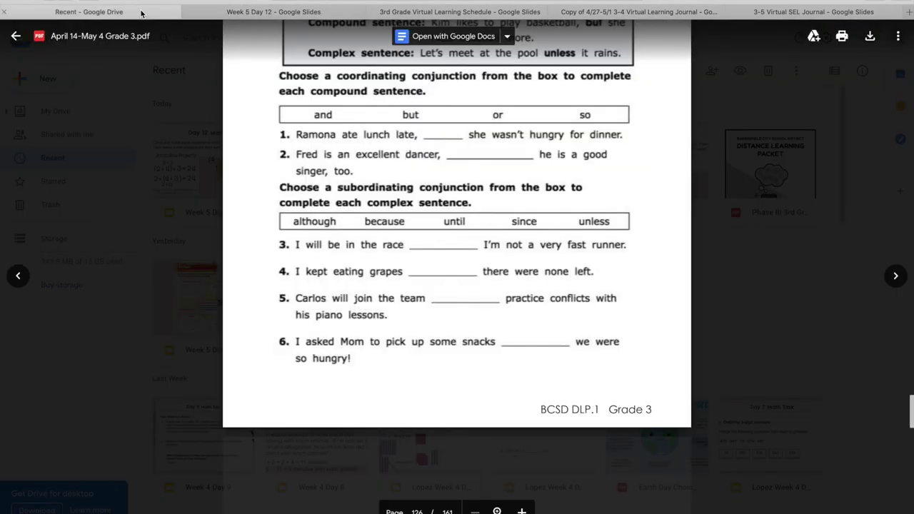
{"action": "scroll", "coordinate": [315, 260], "scroll_direction": "down", "scroll_amount": 5}
{"action": "scroll", "coordinate": [315, 260], "scroll_direction": "up", "scroll_amount": 15}
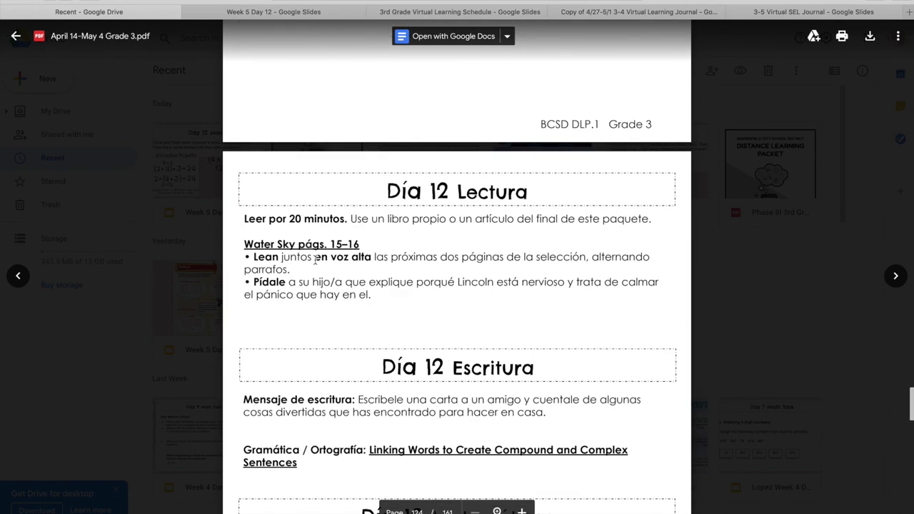
{"action": "scroll", "coordinate": [315, 260], "scroll_direction": "down", "scroll_amount": 2}
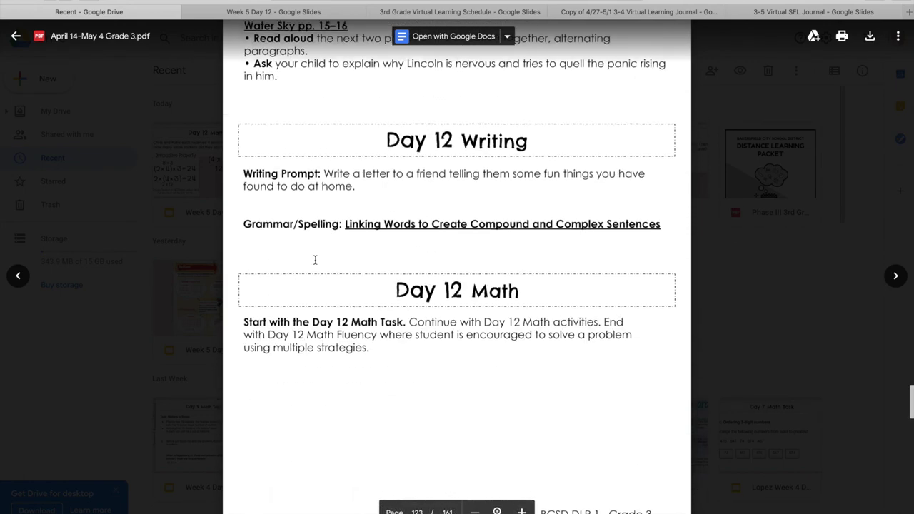